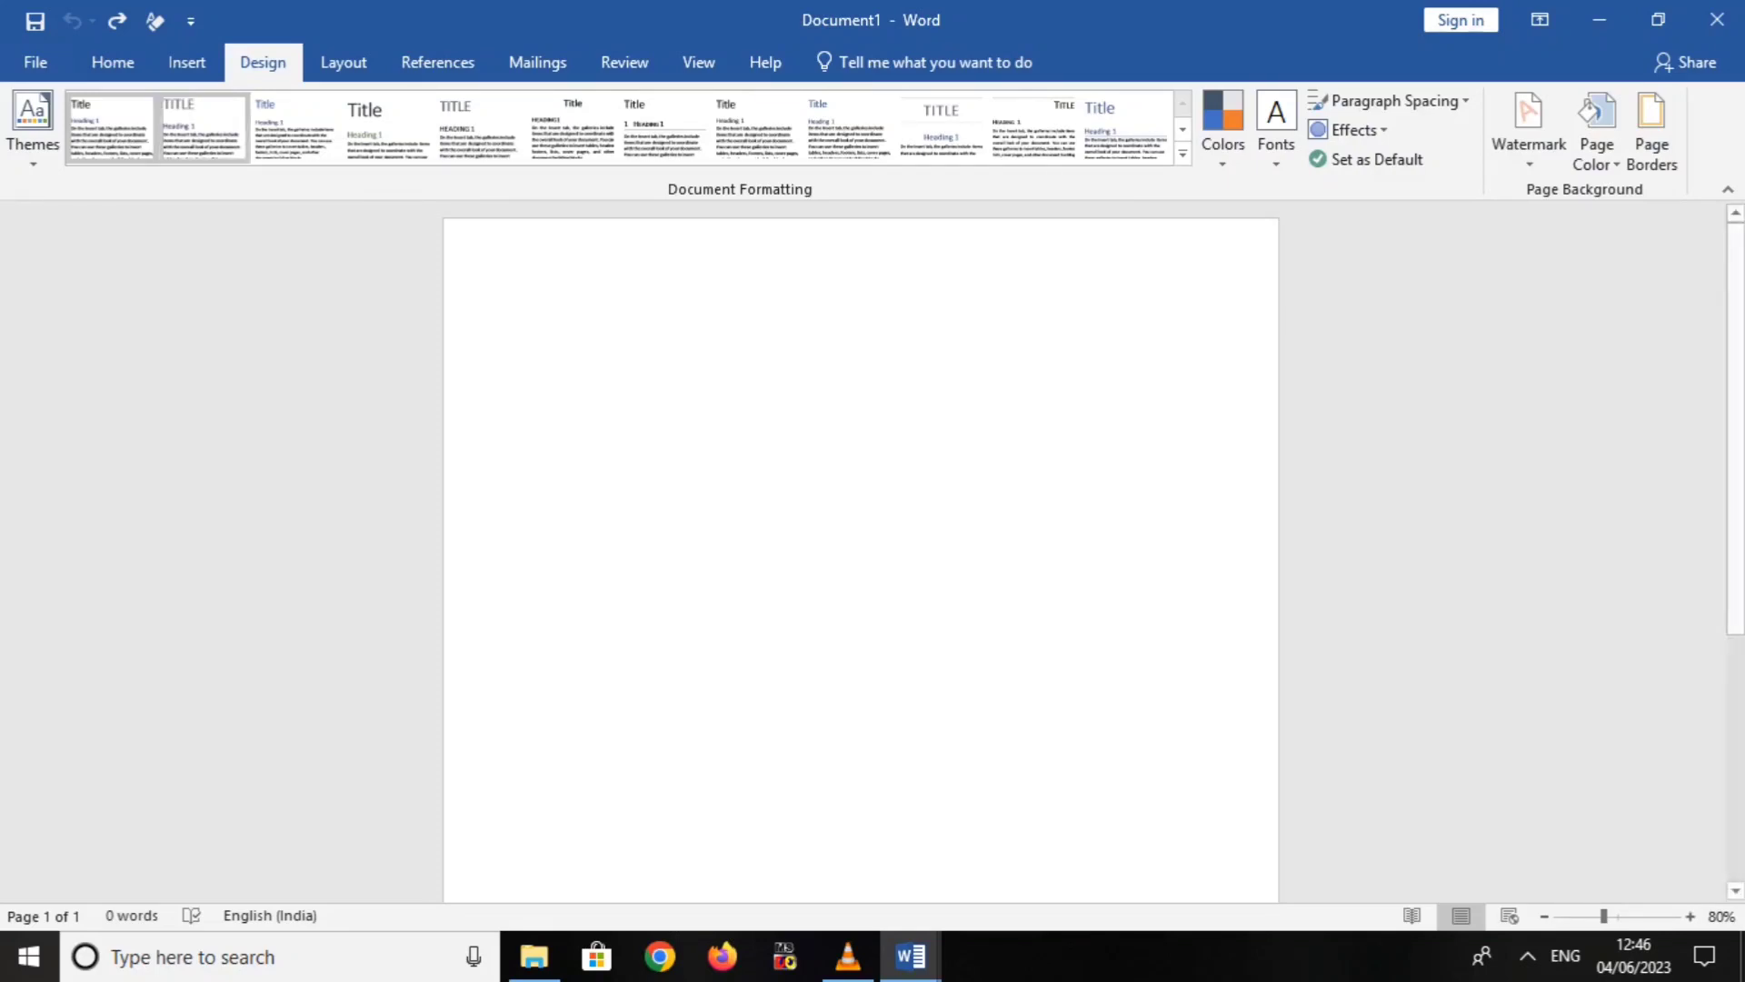
Paste the copied financial inclusion text into the blank document
{"action": "left_click", "coordinate": [113, 63]}
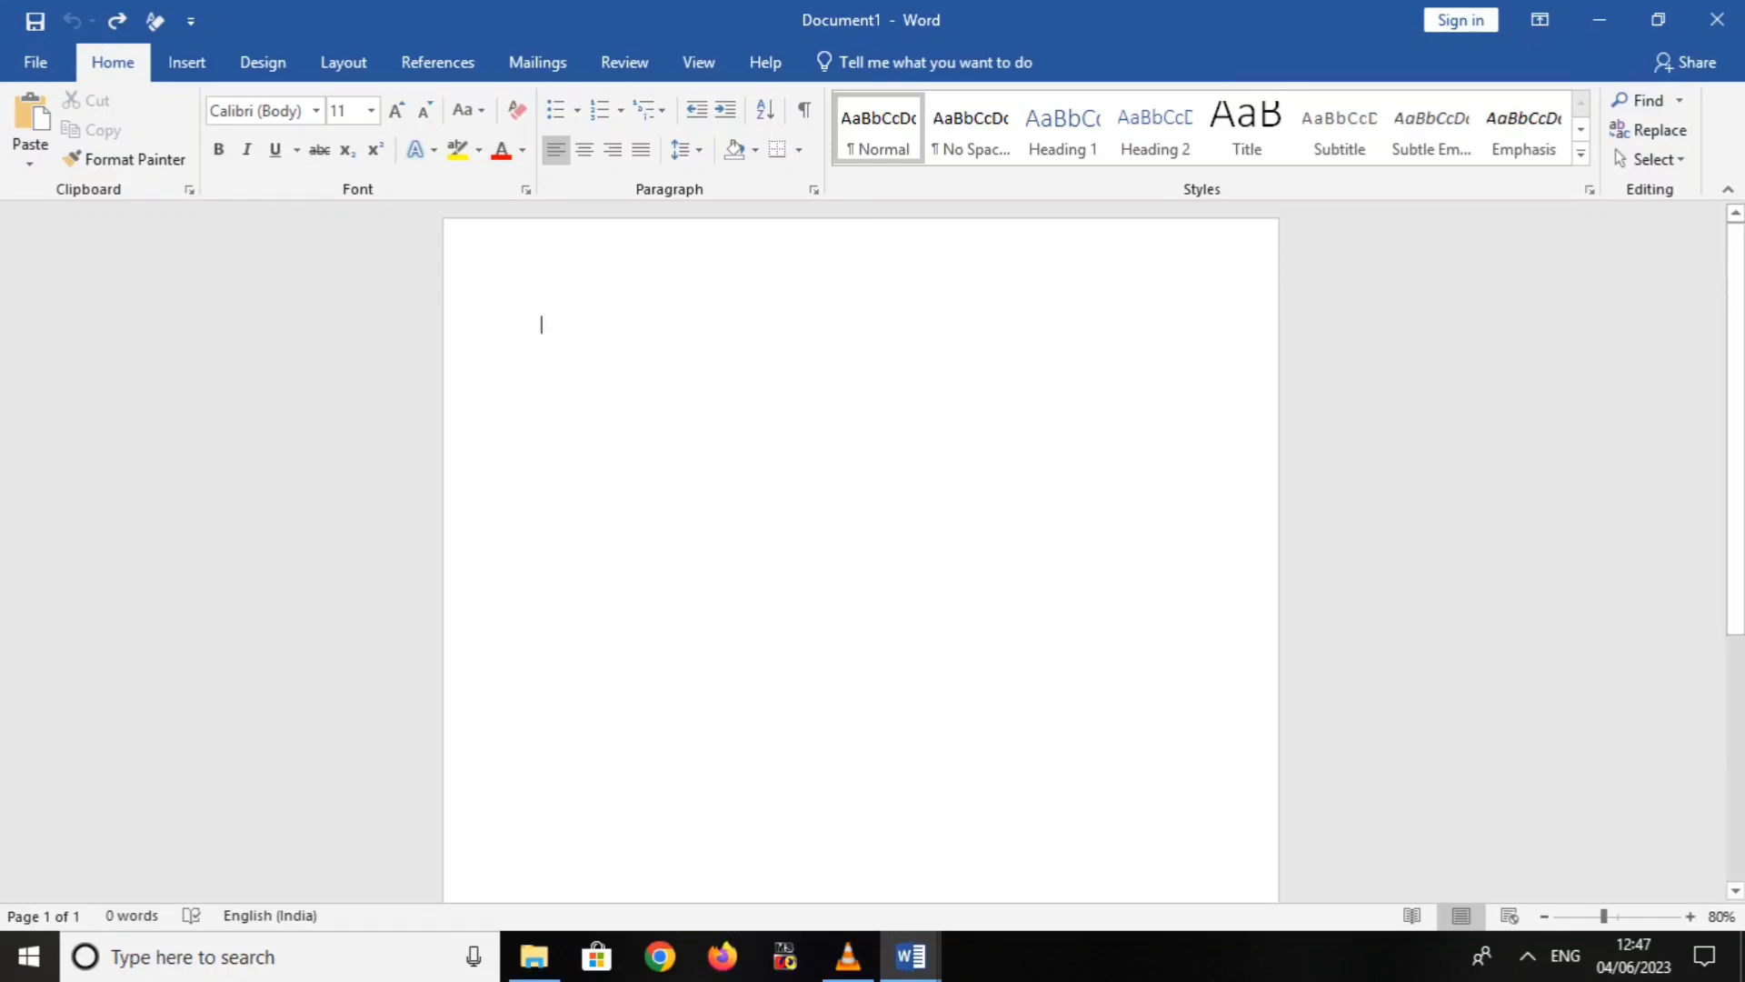
{"action": "key", "text": "ctrl+v"}
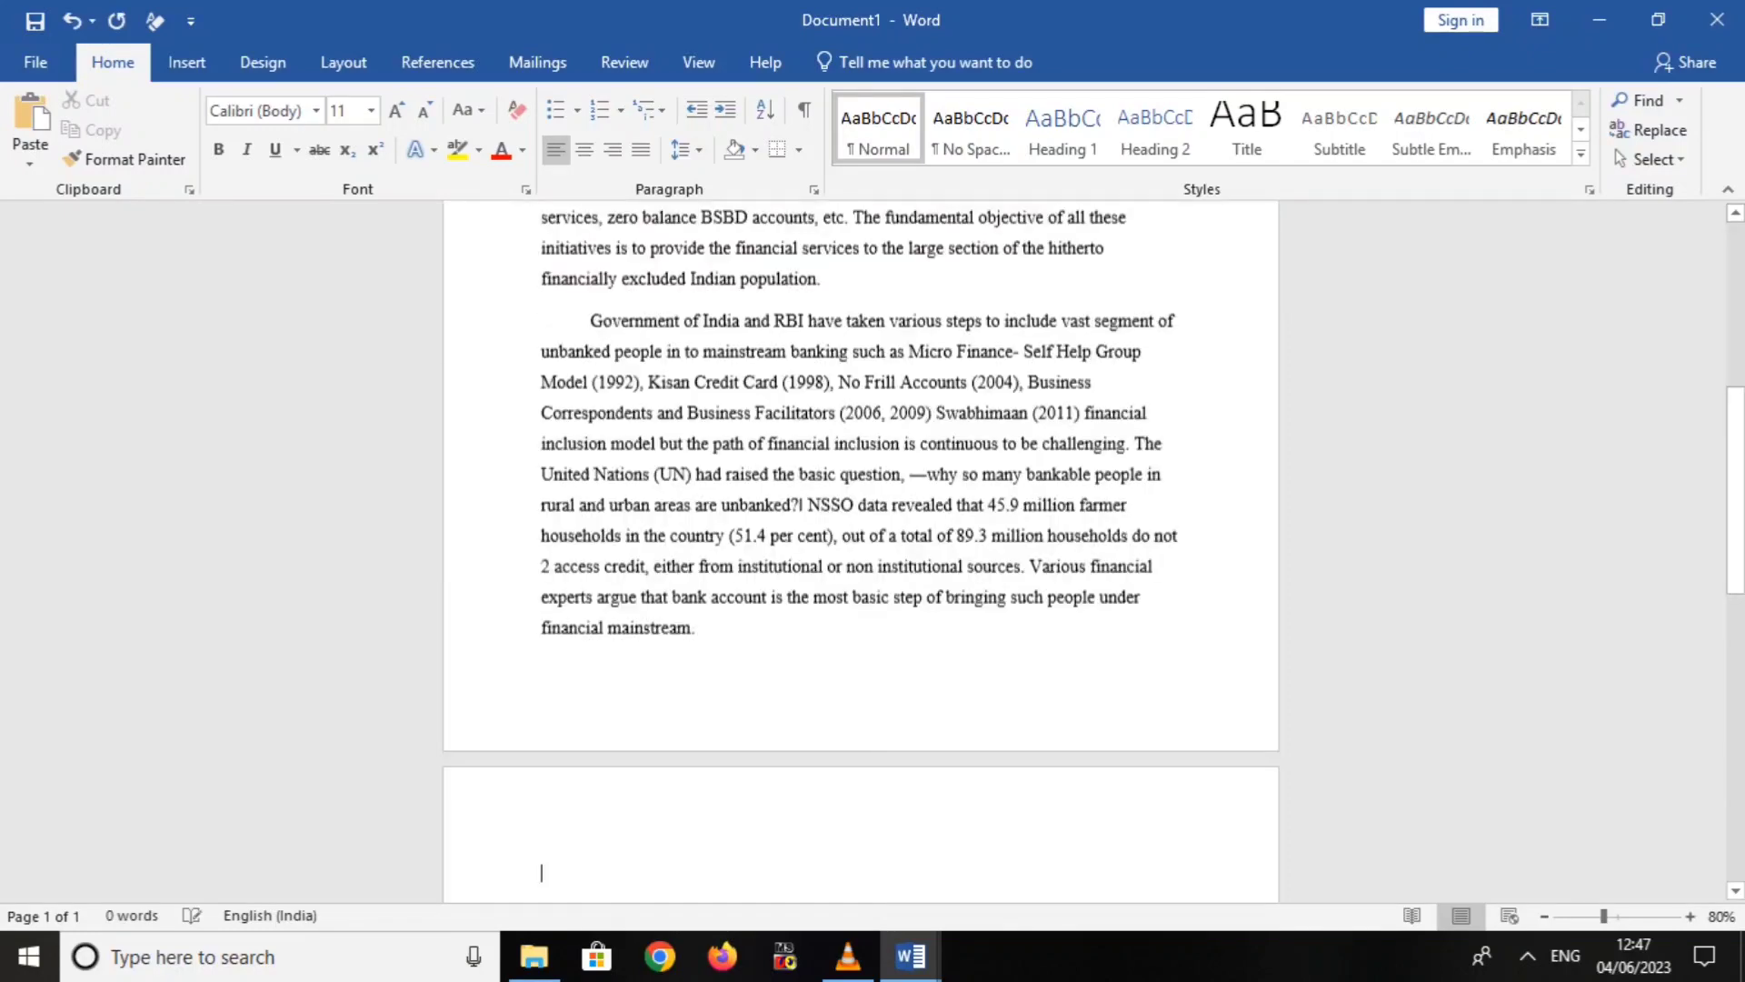
{"action": "scroll", "coordinate": [859, 551], "scroll_direction": "up", "scroll_amount": 5}
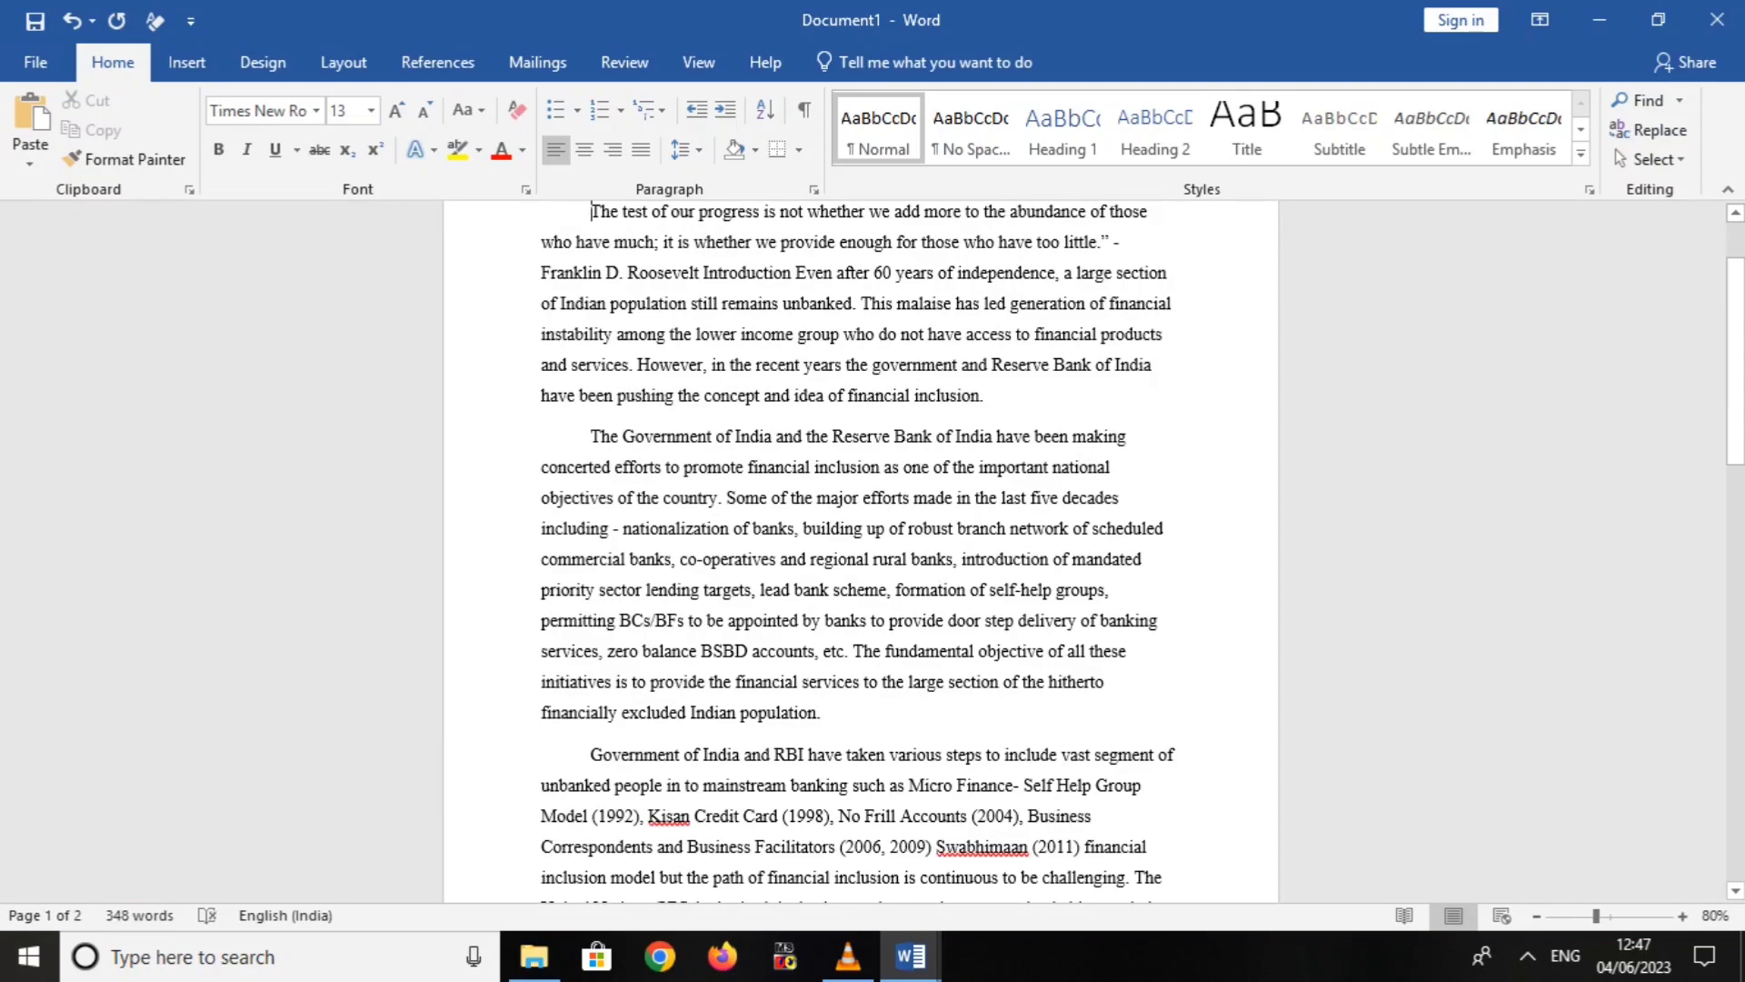
{"action": "scroll", "coordinate": [860, 551], "scroll_direction": "up", "scroll_amount": 2}
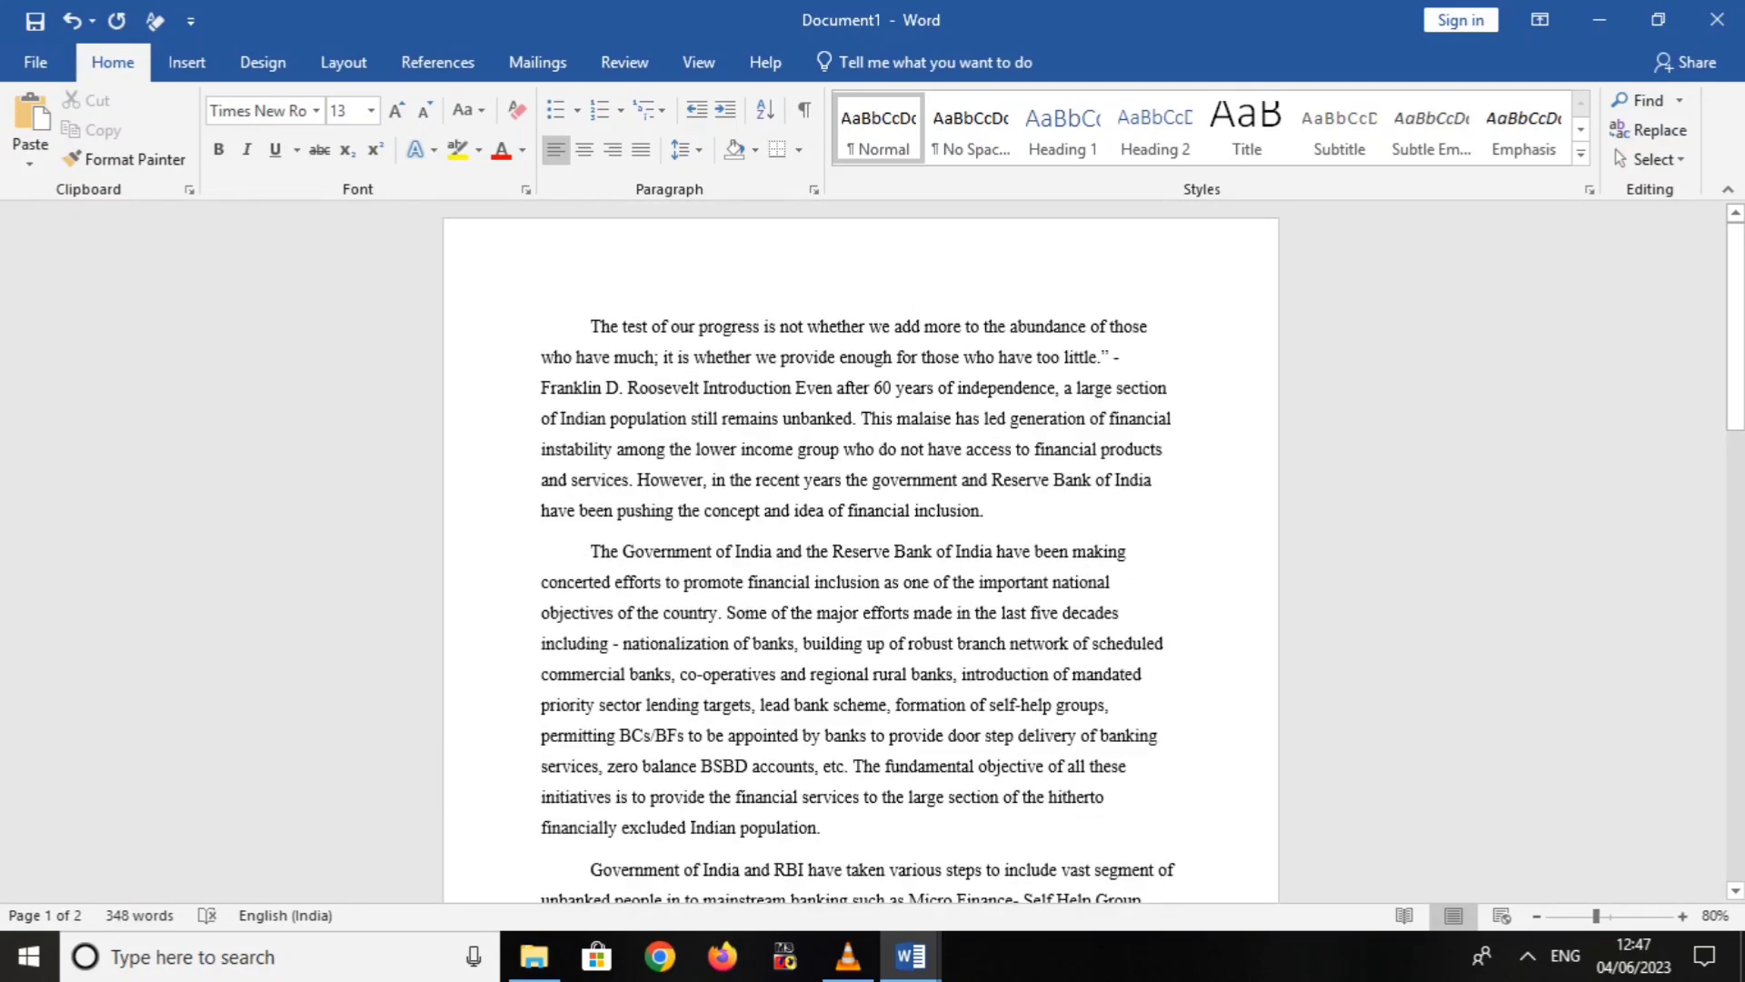
Apply the built-in CONFIDENTIAL 1 watermark to the document
{"action": "left_click", "coordinate": [262, 62]}
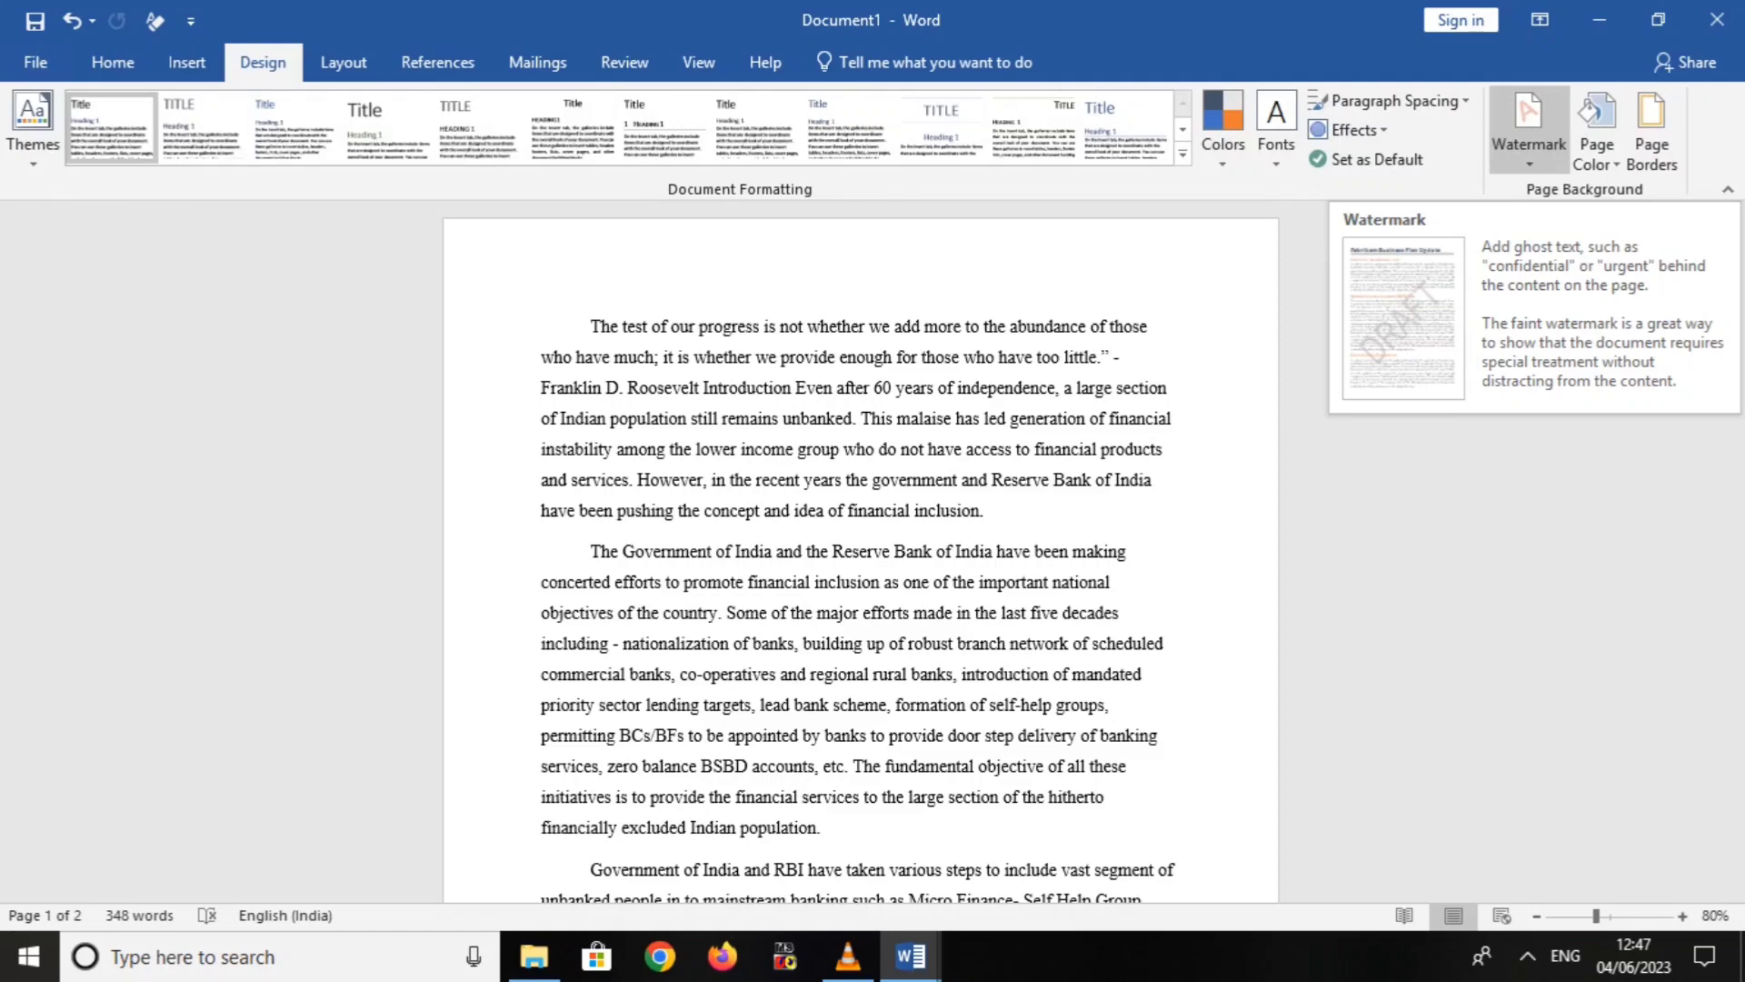
{"action": "left_click", "coordinate": [1529, 137]}
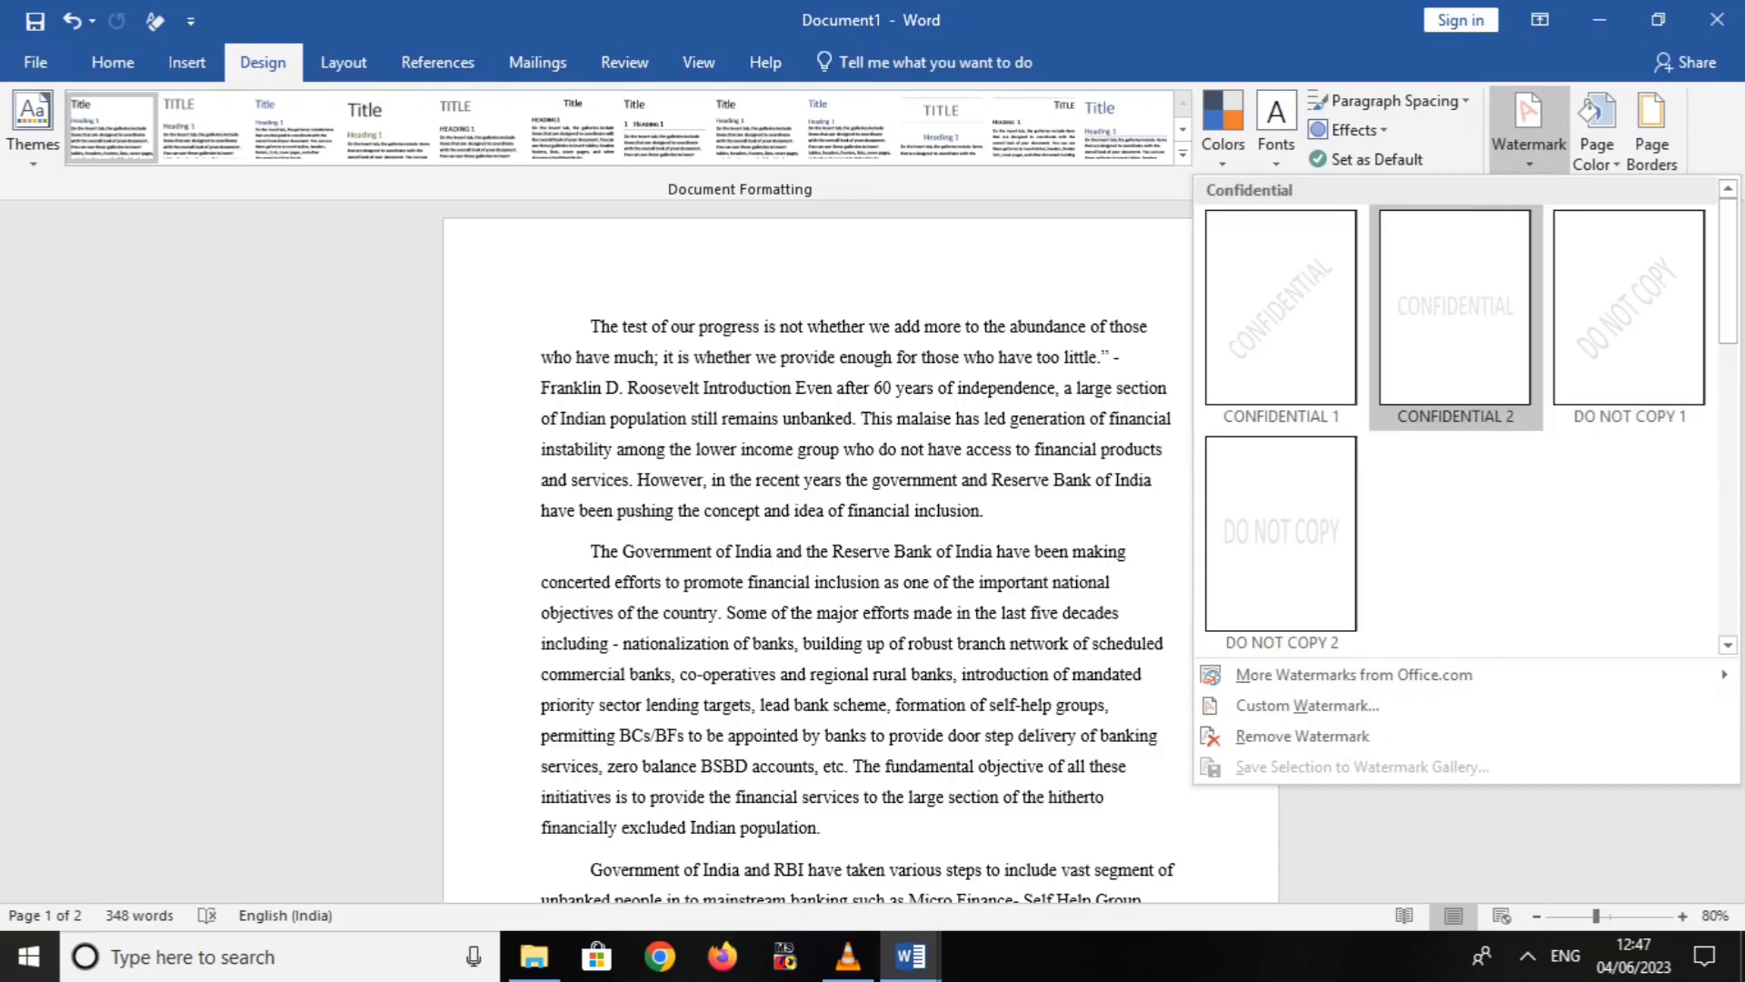
{"action": "left_click", "coordinate": [1281, 307]}
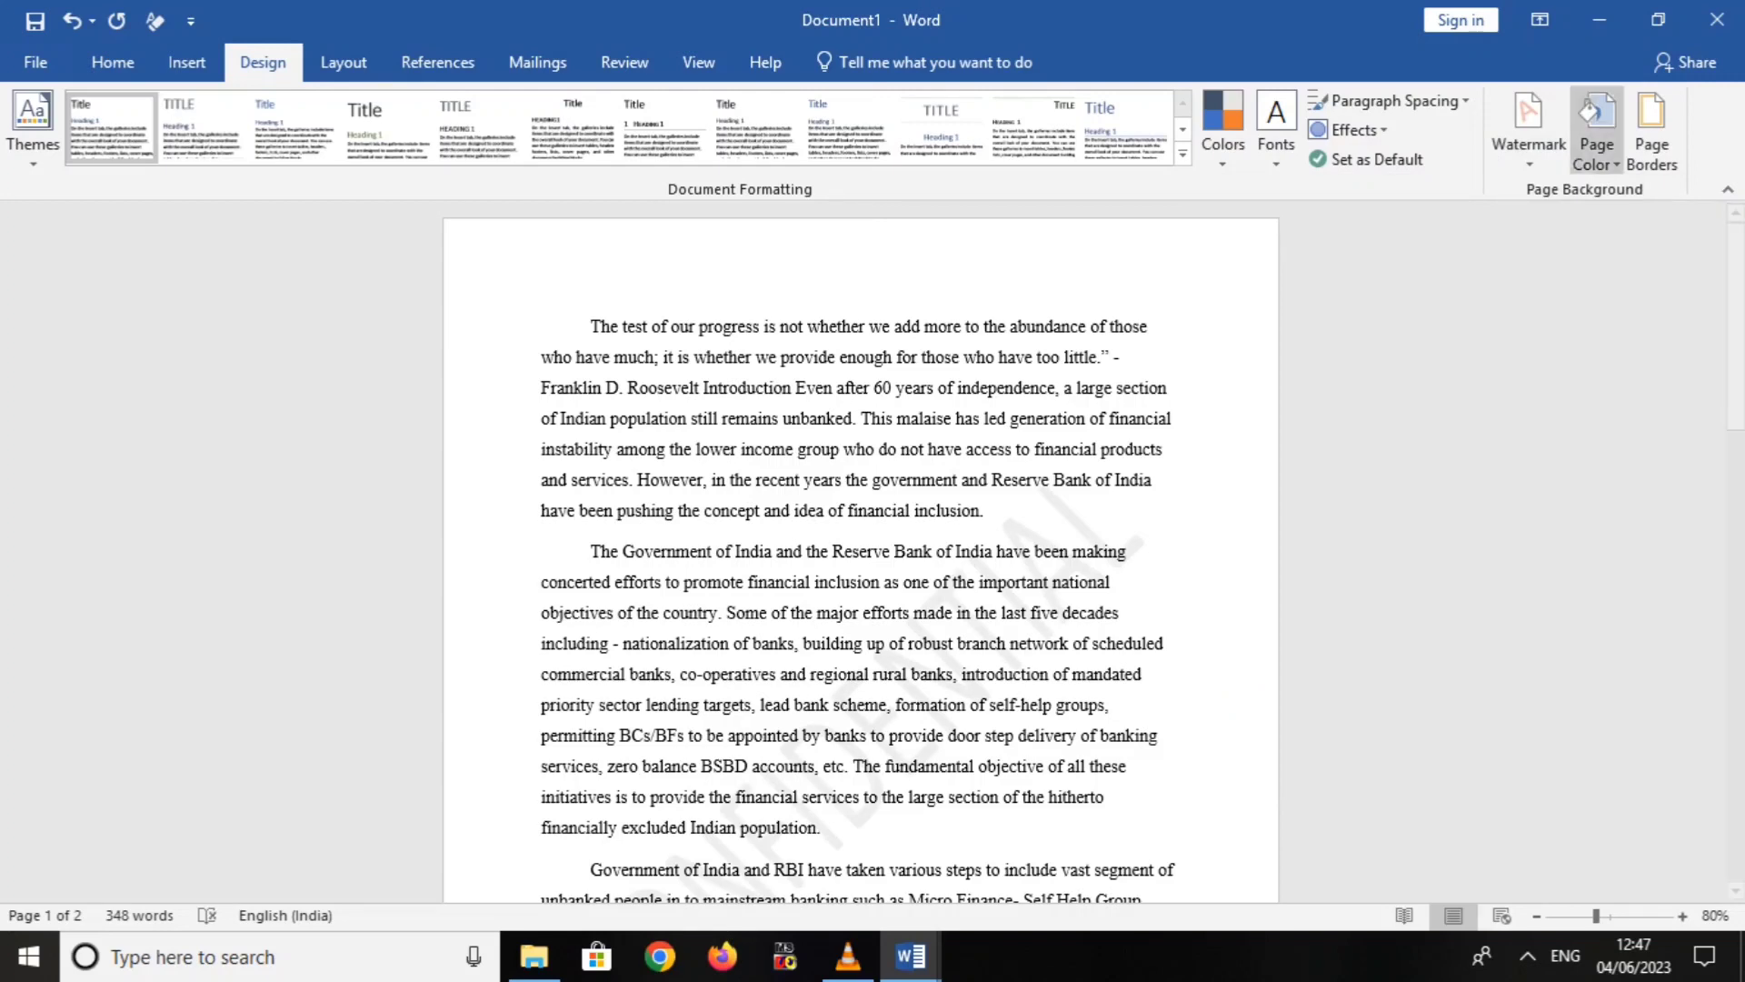
Set up a custom text watermark with the text LEARND
{"action": "left_click", "coordinate": [1529, 128]}
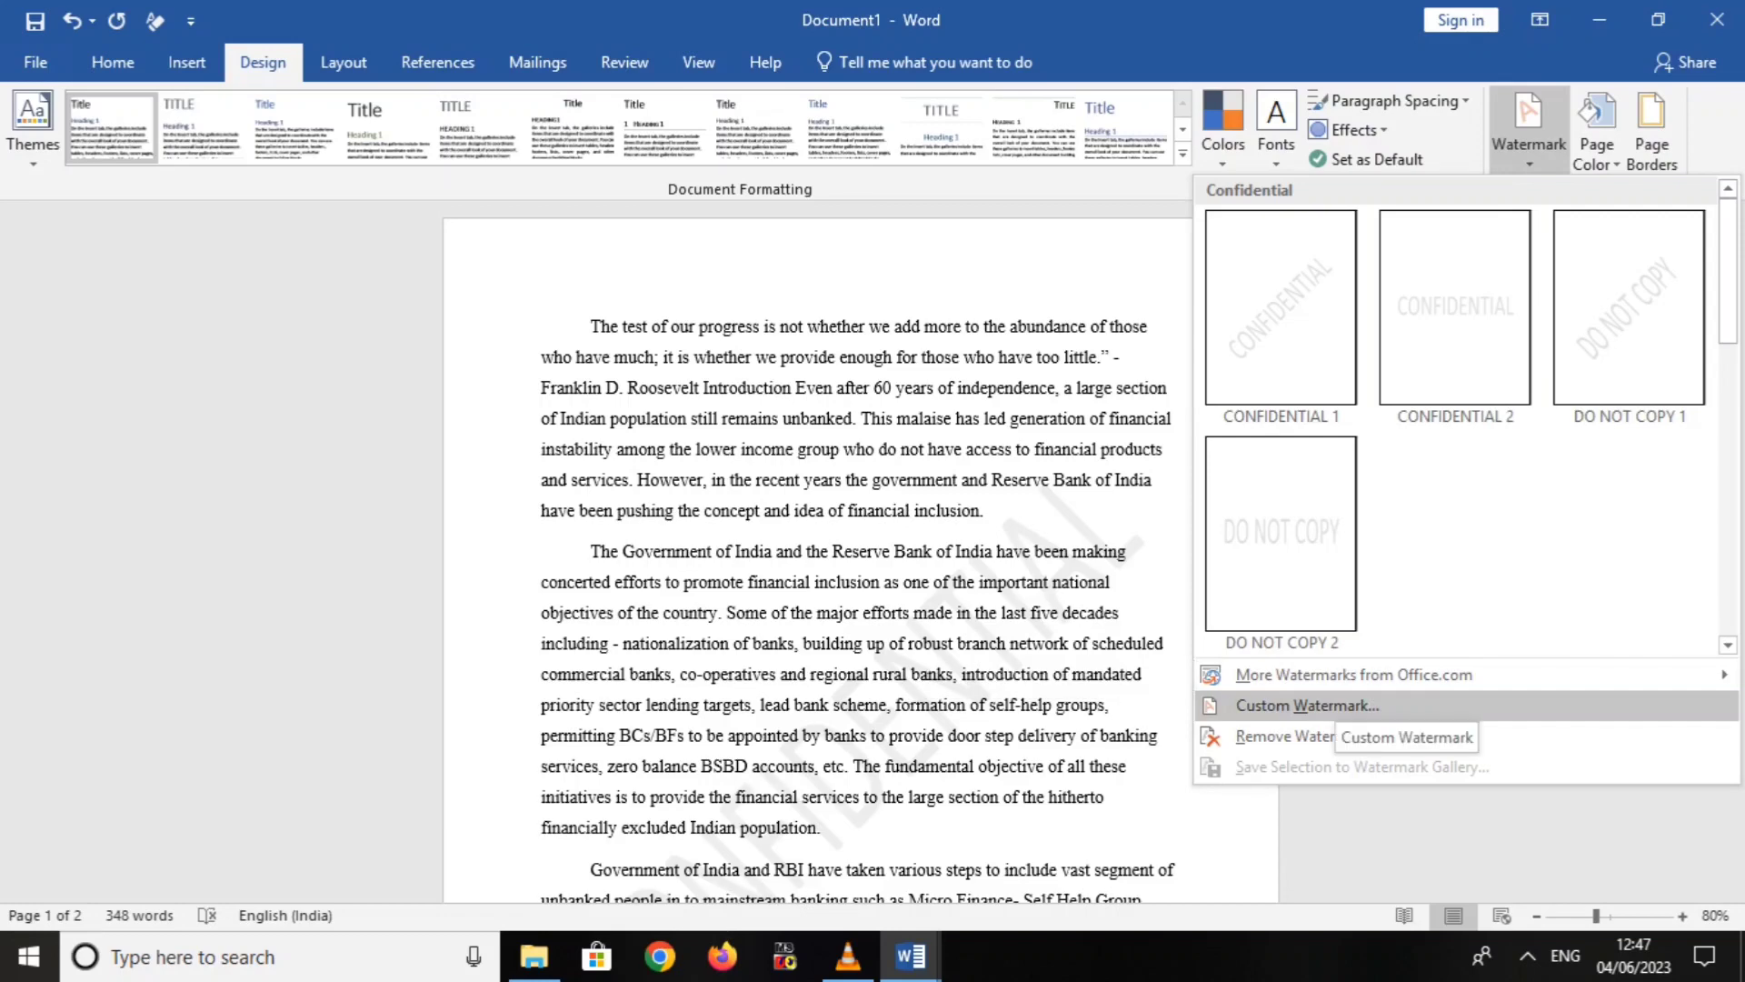
{"action": "left_click", "coordinate": [1307, 705]}
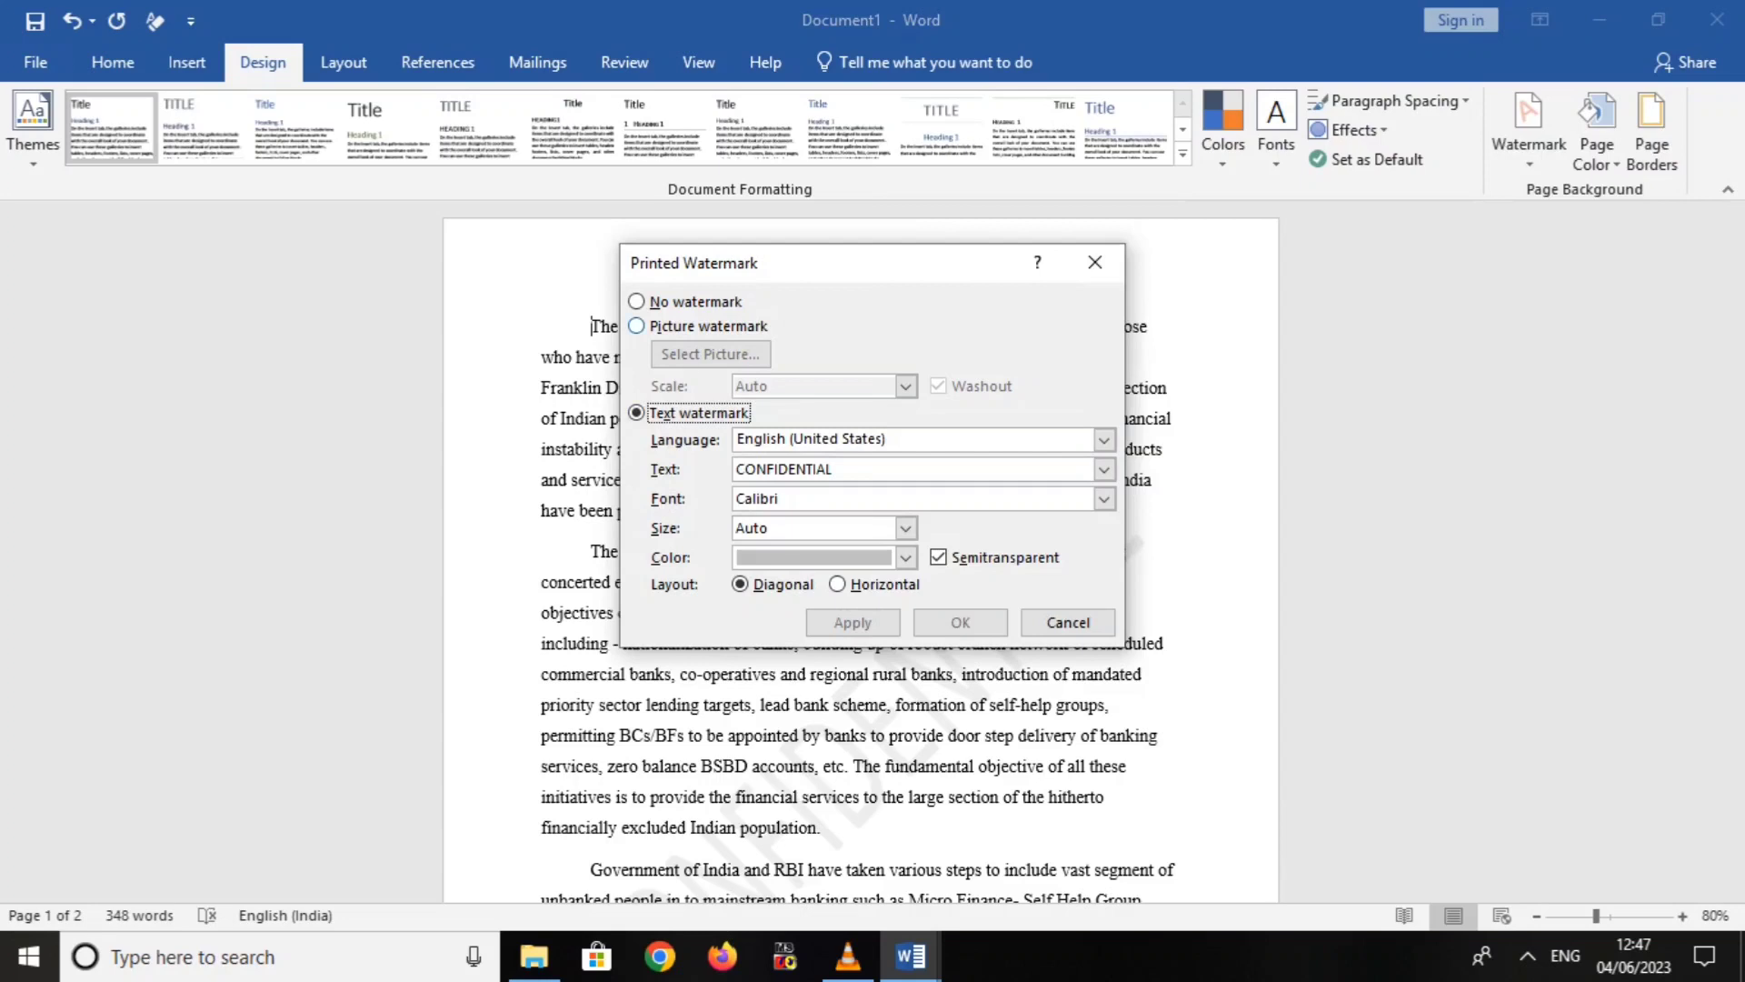
{"action": "left_click", "coordinate": [637, 327]}
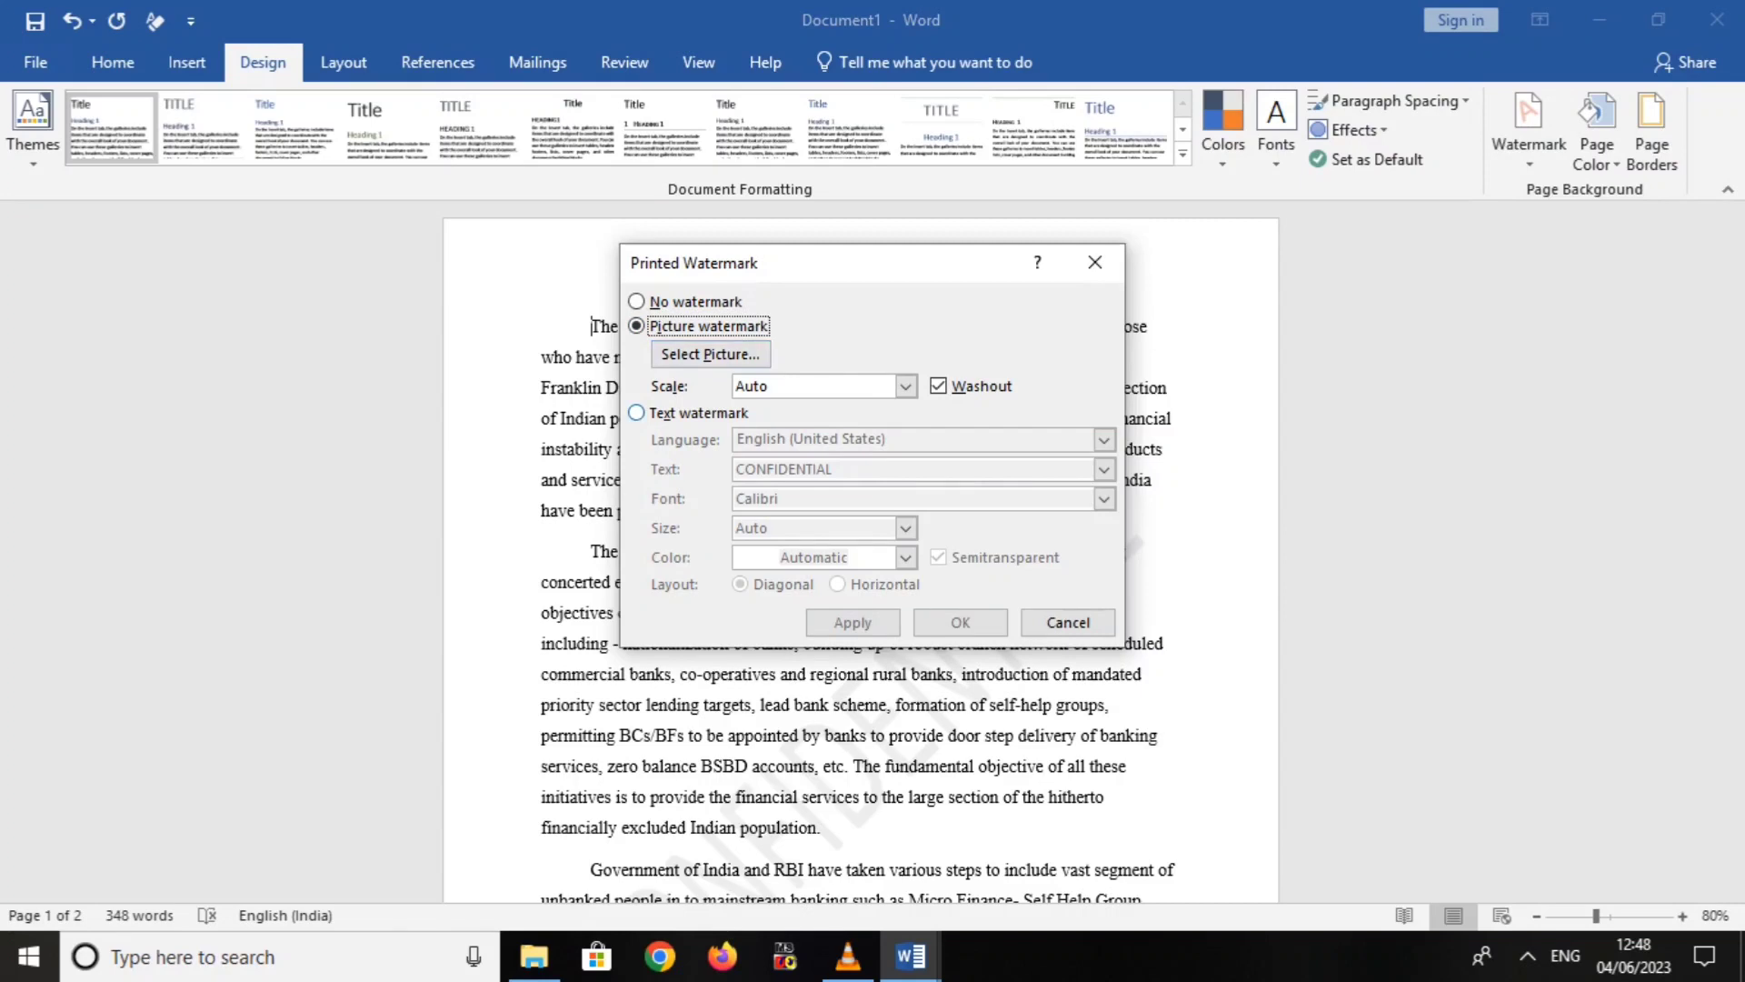
{"action": "left_click", "coordinate": [636, 413]}
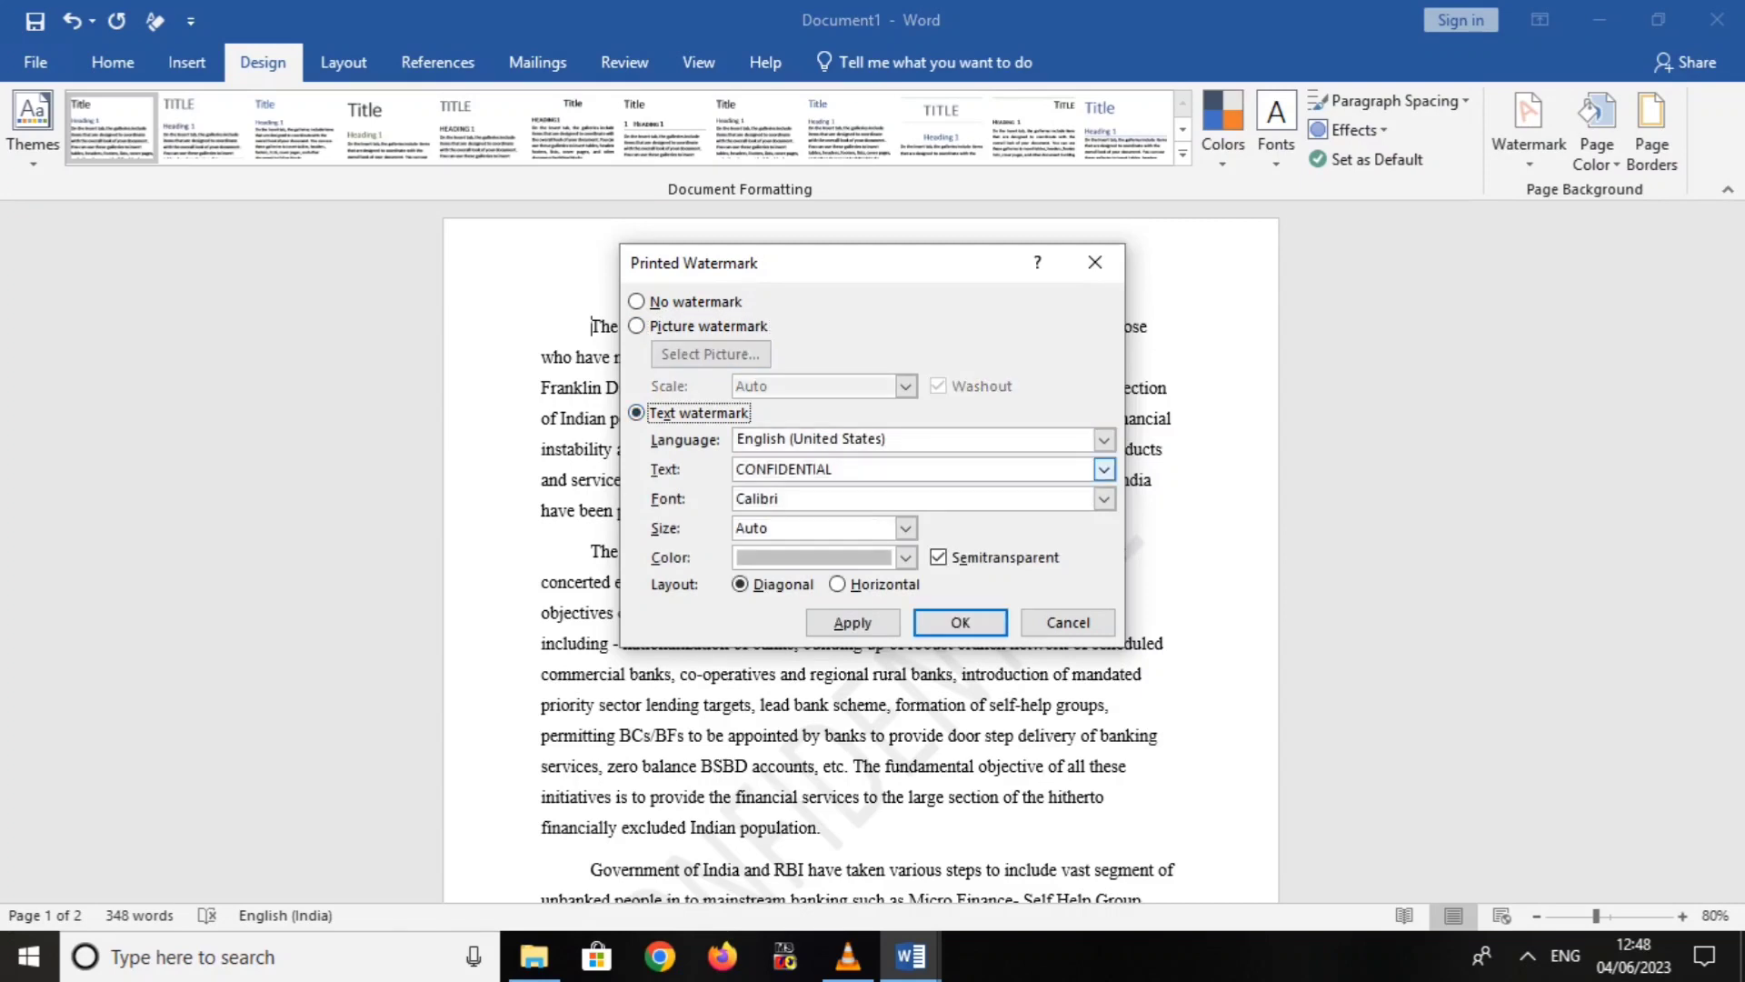
{"action": "left_click", "coordinate": [1087, 469]}
{"action": "key", "text": "BackSpace"}
{"action": "key", "text": "BackSpace"}
{"action": "key", "text": "BackSpace"}
{"action": "key", "text": "BackSpace"}
{"action": "key", "text": "BackSpace"}
{"action": "key", "text": "BackSpace"}
{"action": "key", "text": "BackSpace"}
{"action": "key", "text": "BackSpace"}
{"action": "key", "text": "BackSpace"}
{"action": "key", "text": "BackSpace"}
{"action": "key", "text": "BackSpace"}
{"action": "key", "text": "BackSpace"}
{"action": "type", "text": "L"}
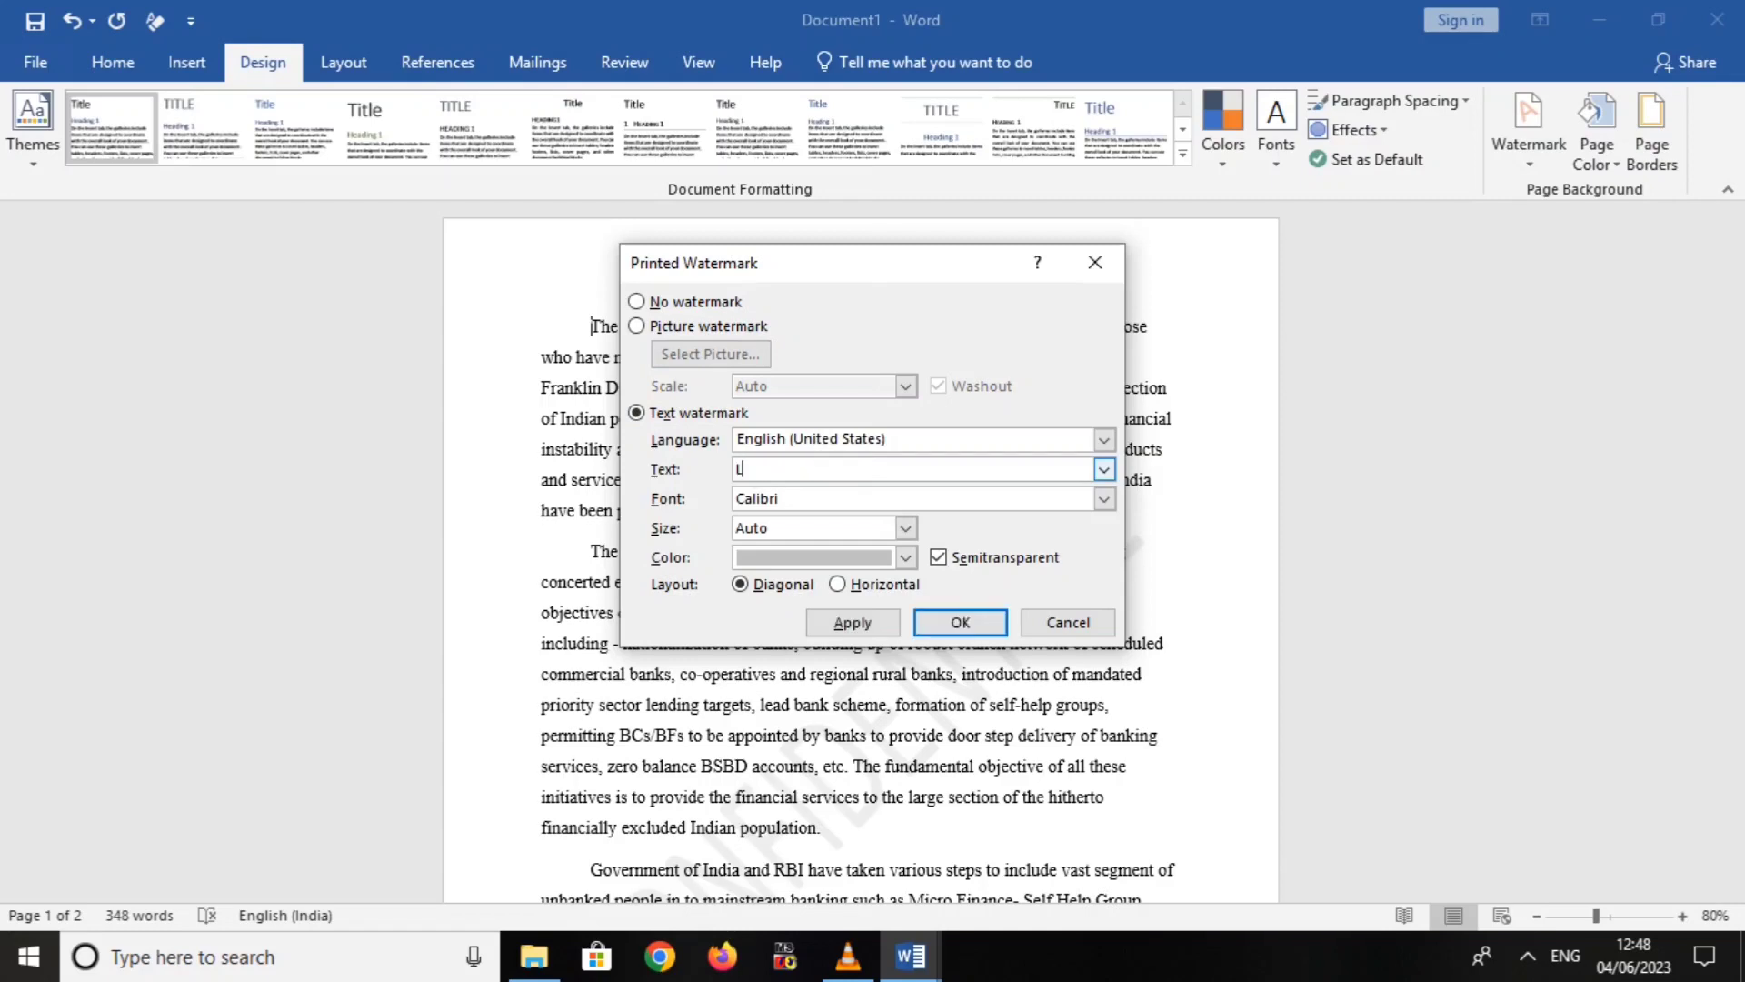
{"action": "type", "text": "EARND"}
Set the custom watermark's font to Calibri and its color to black, and apply it to the document
{"action": "left_click", "coordinate": [1103, 498]}
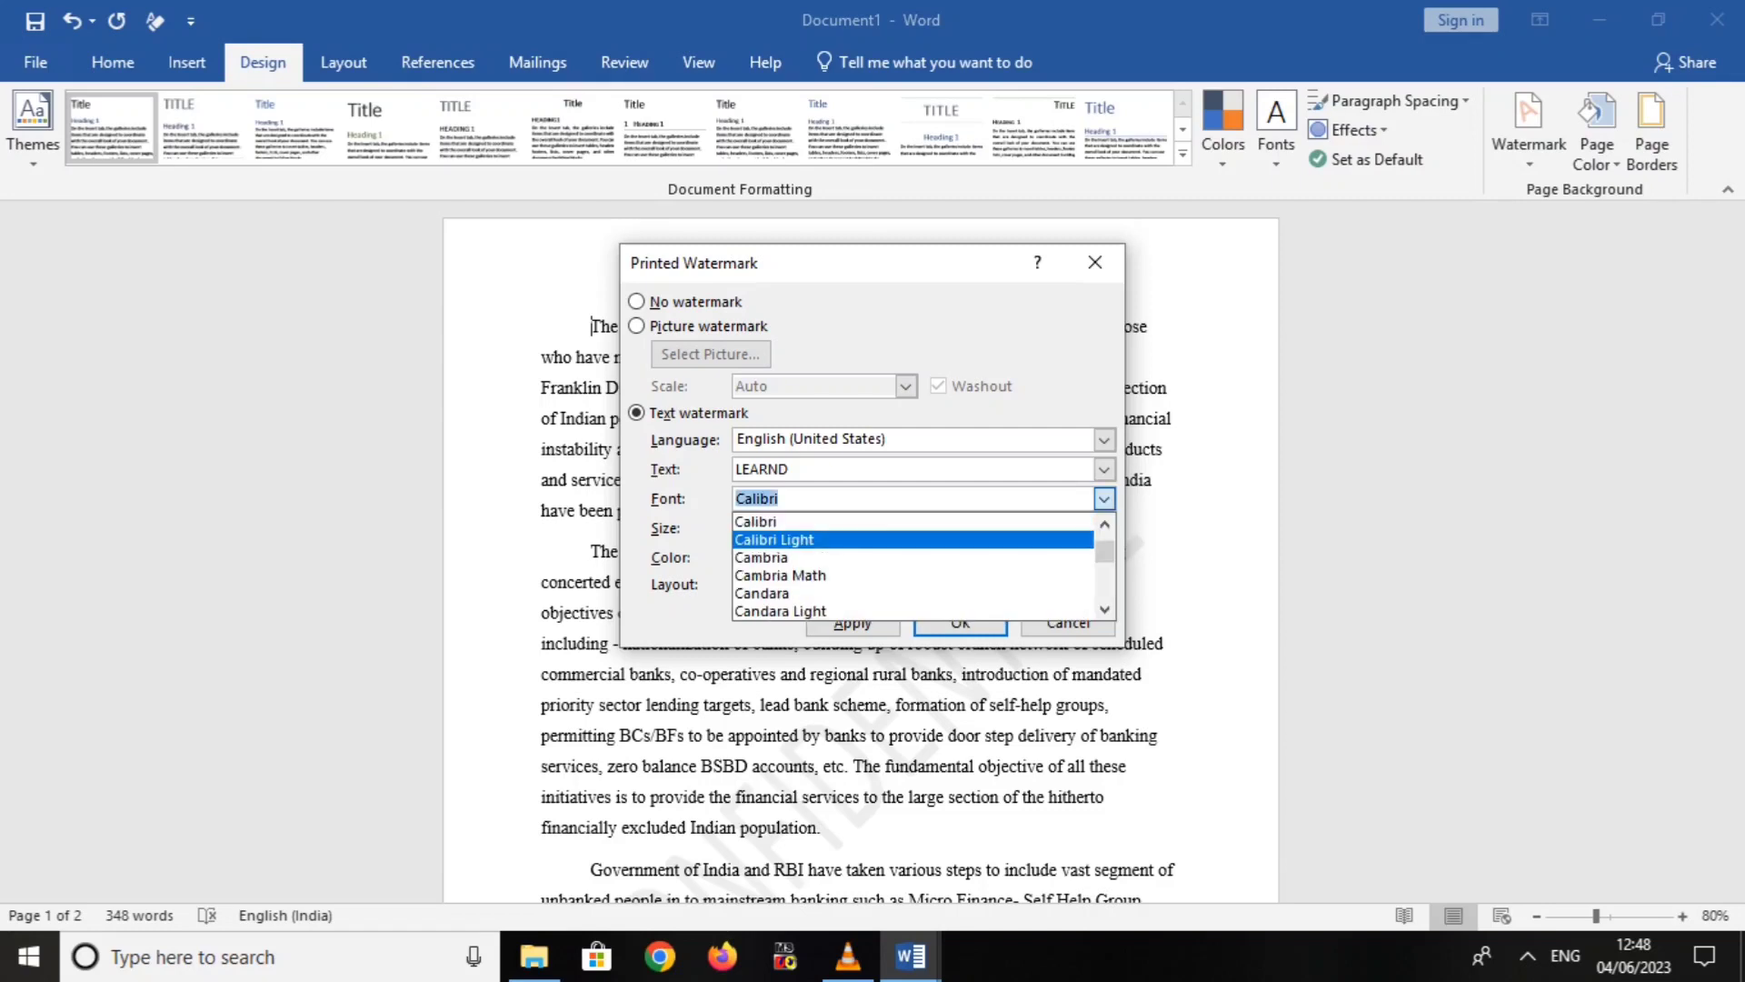
{"action": "left_click", "coordinate": [818, 521]}
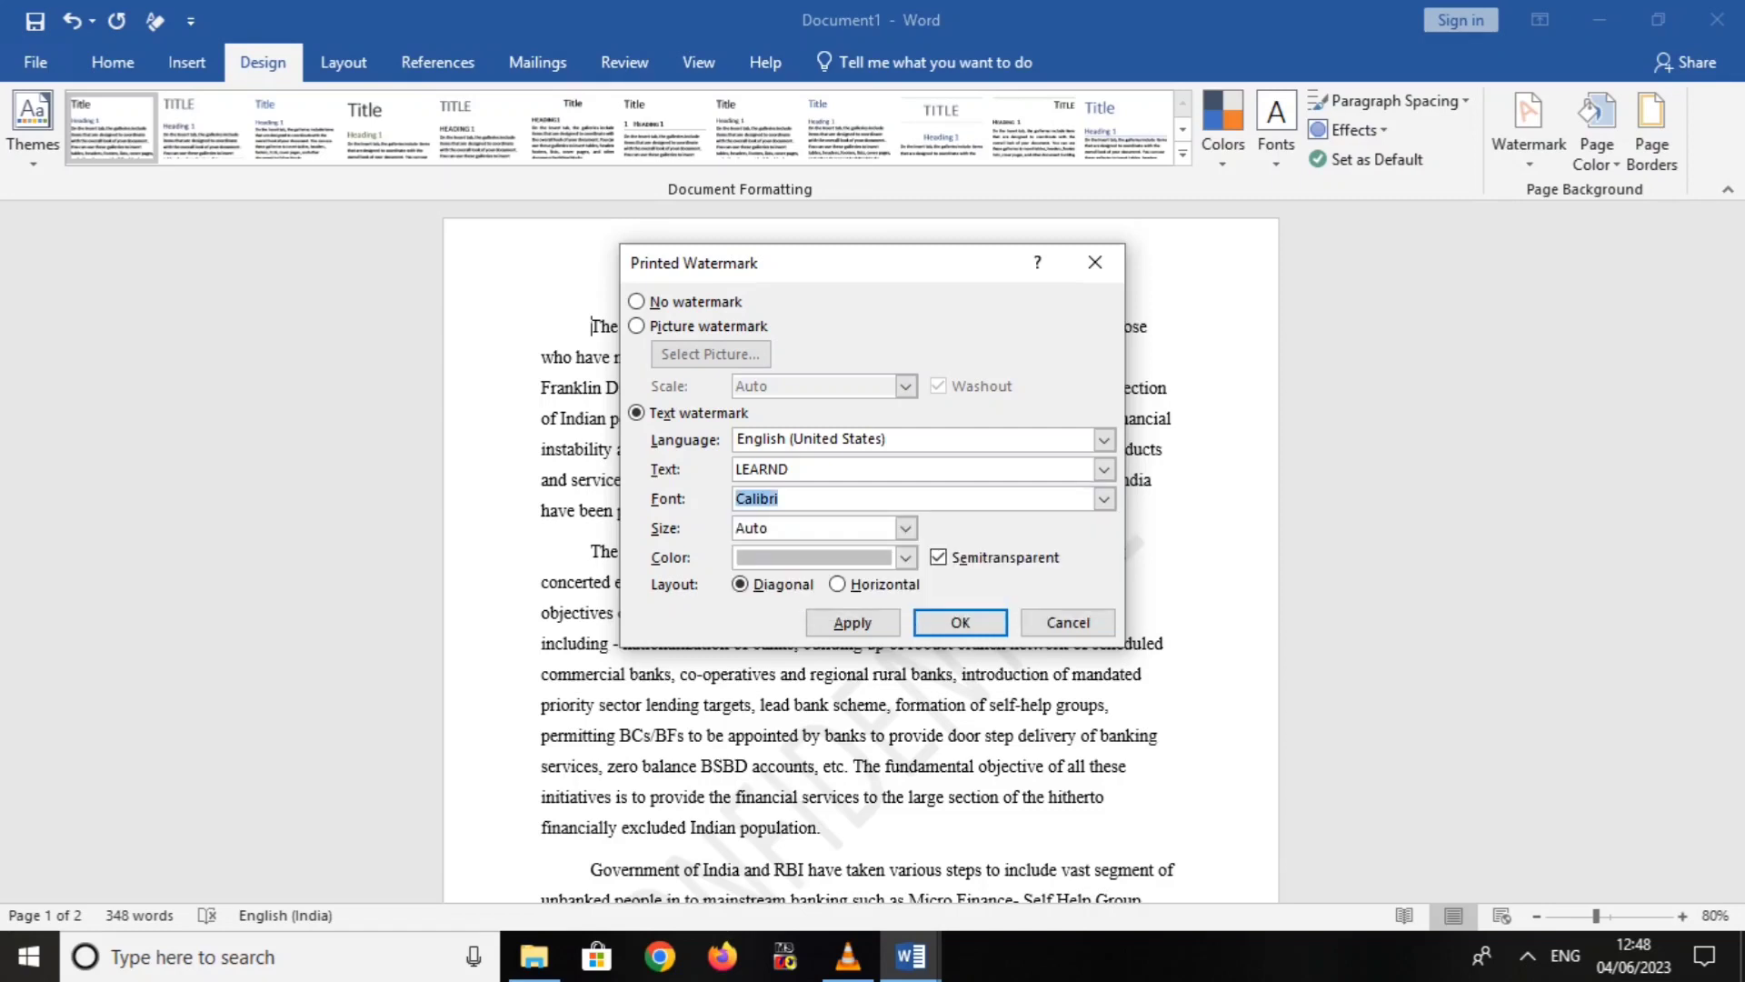
{"action": "left_click", "coordinate": [905, 558]}
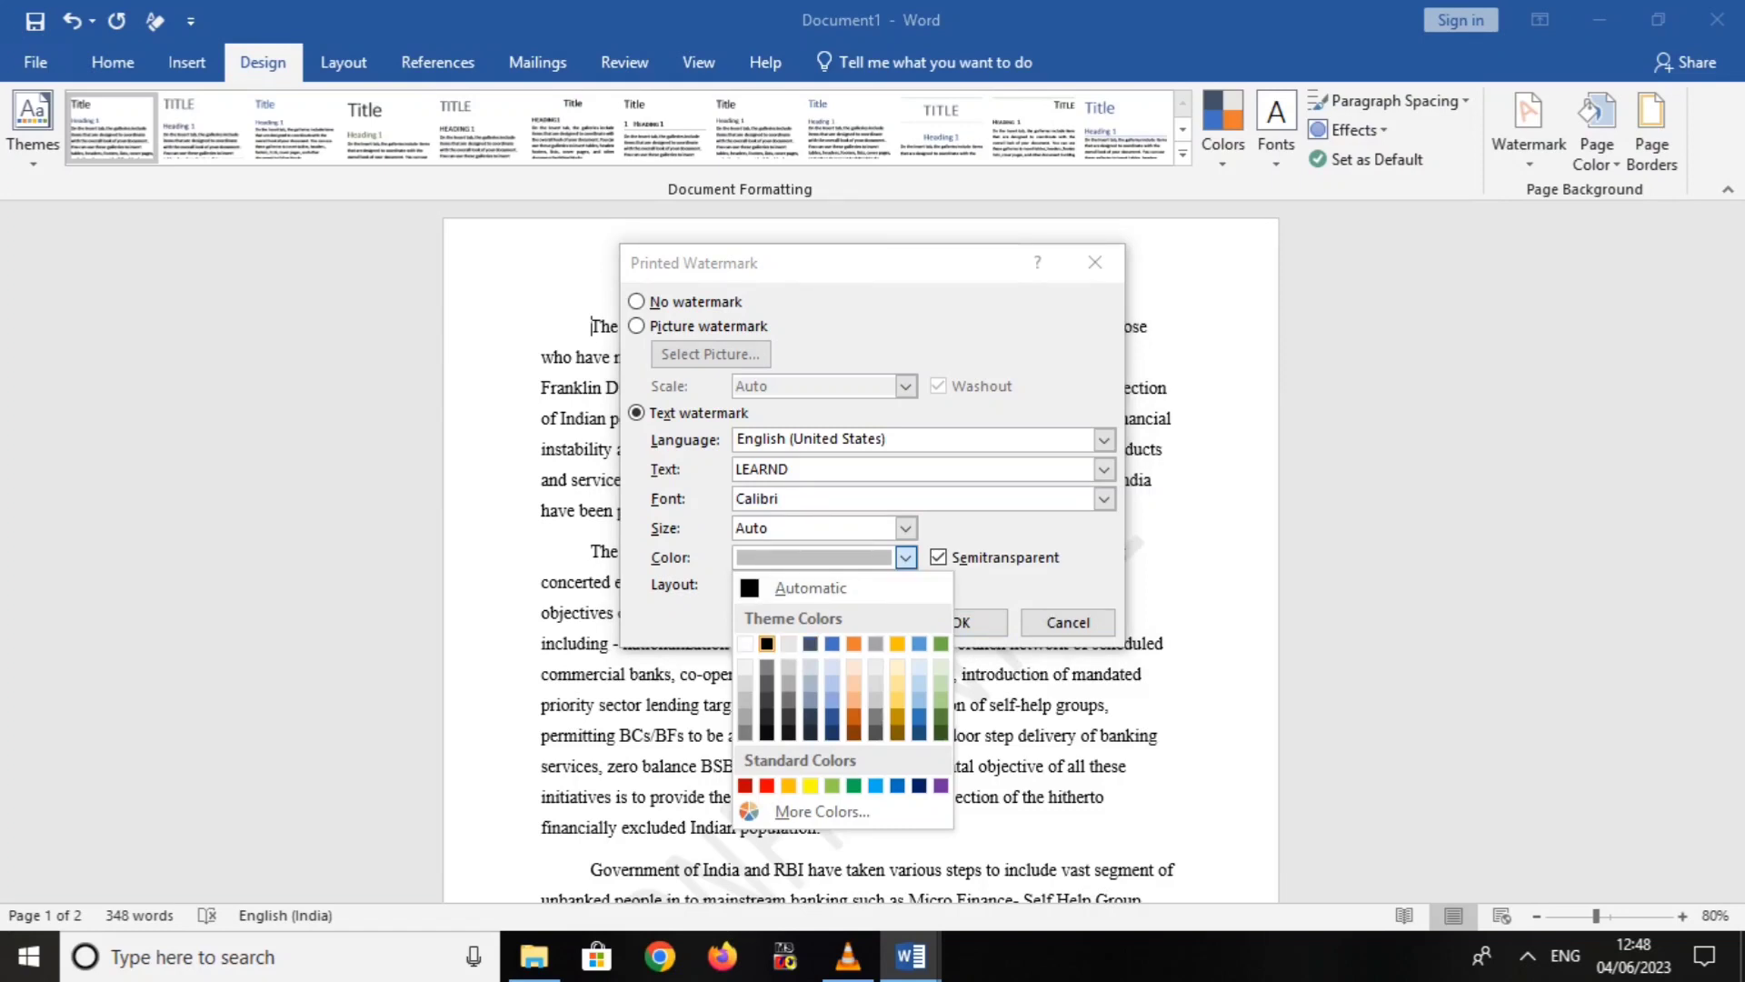
{"action": "left_click", "coordinate": [766, 643]}
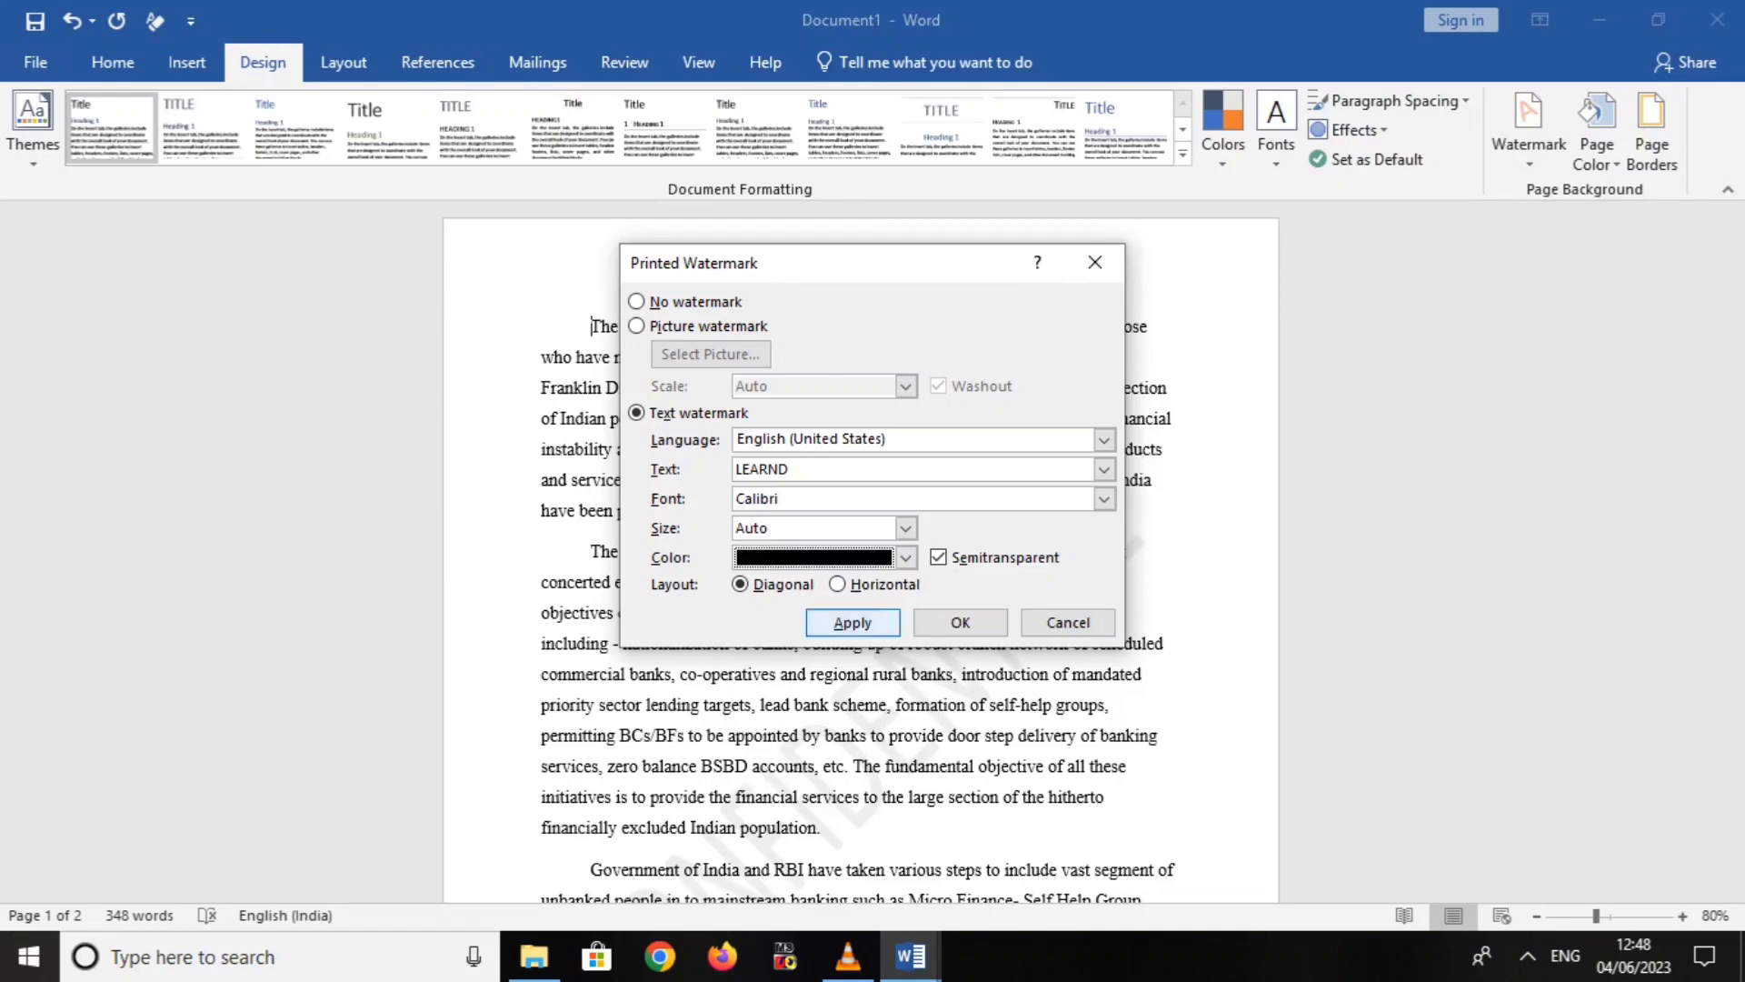
{"action": "left_click", "coordinate": [960, 621]}
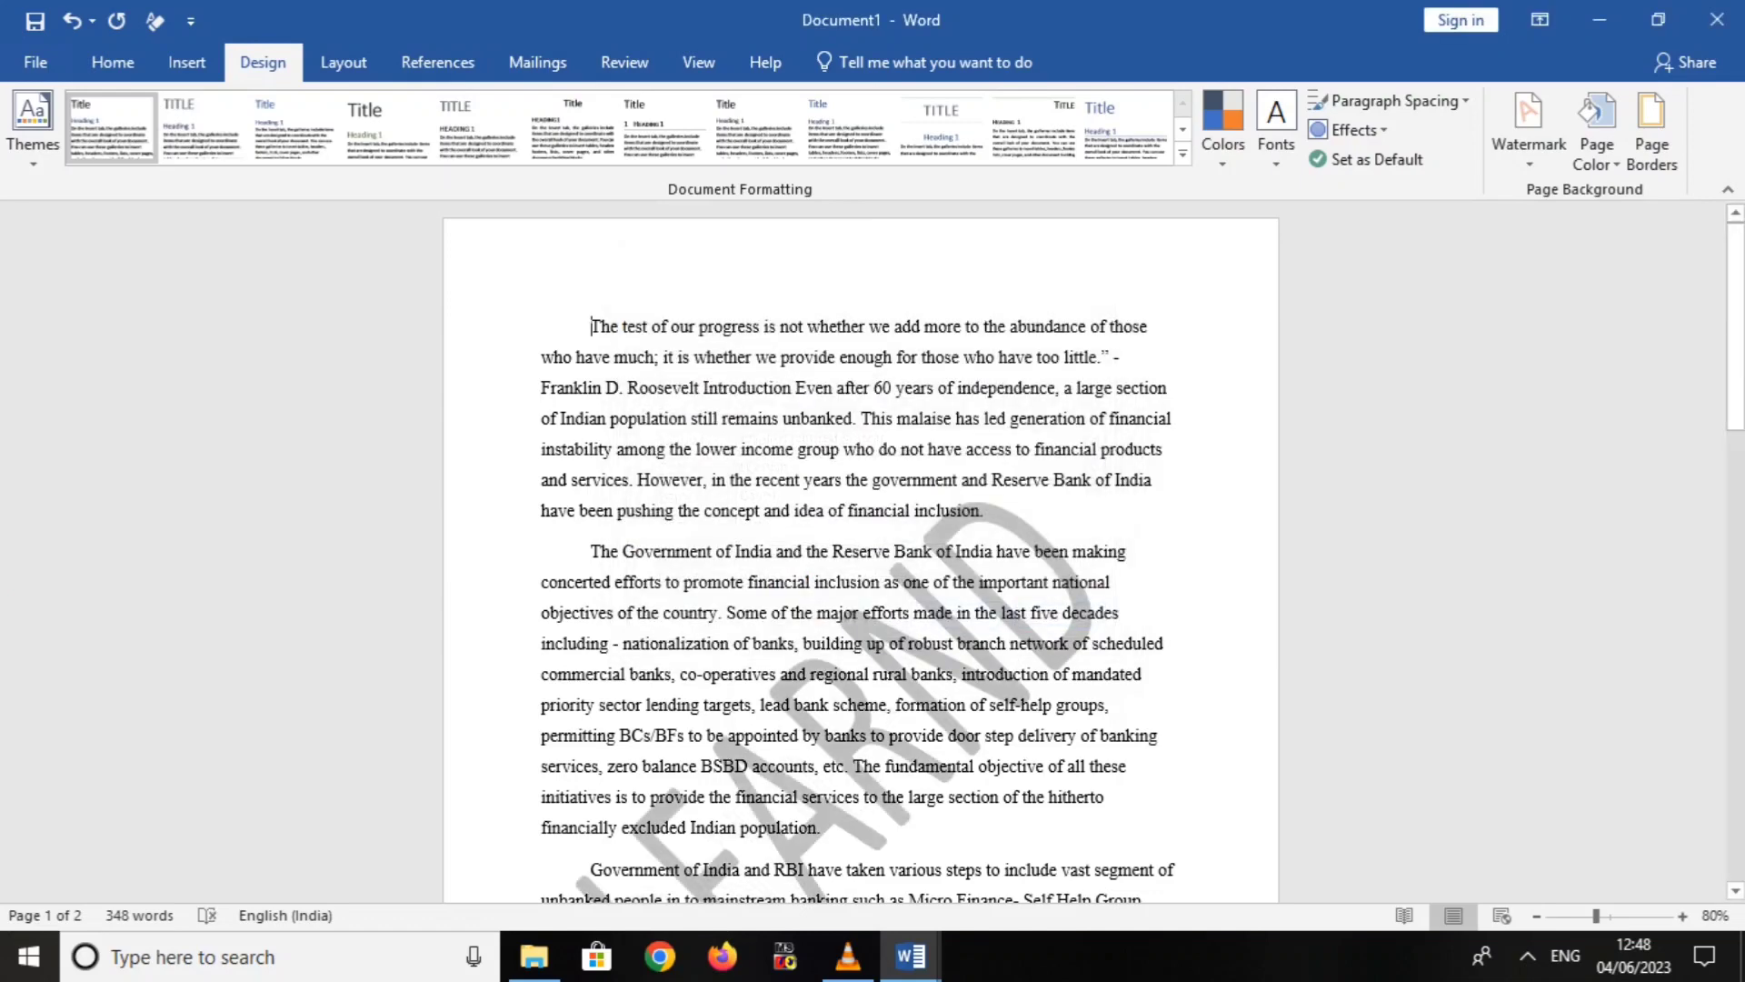
{"action": "scroll", "coordinate": [861, 546], "scroll_direction": "down", "scroll_amount": 2}
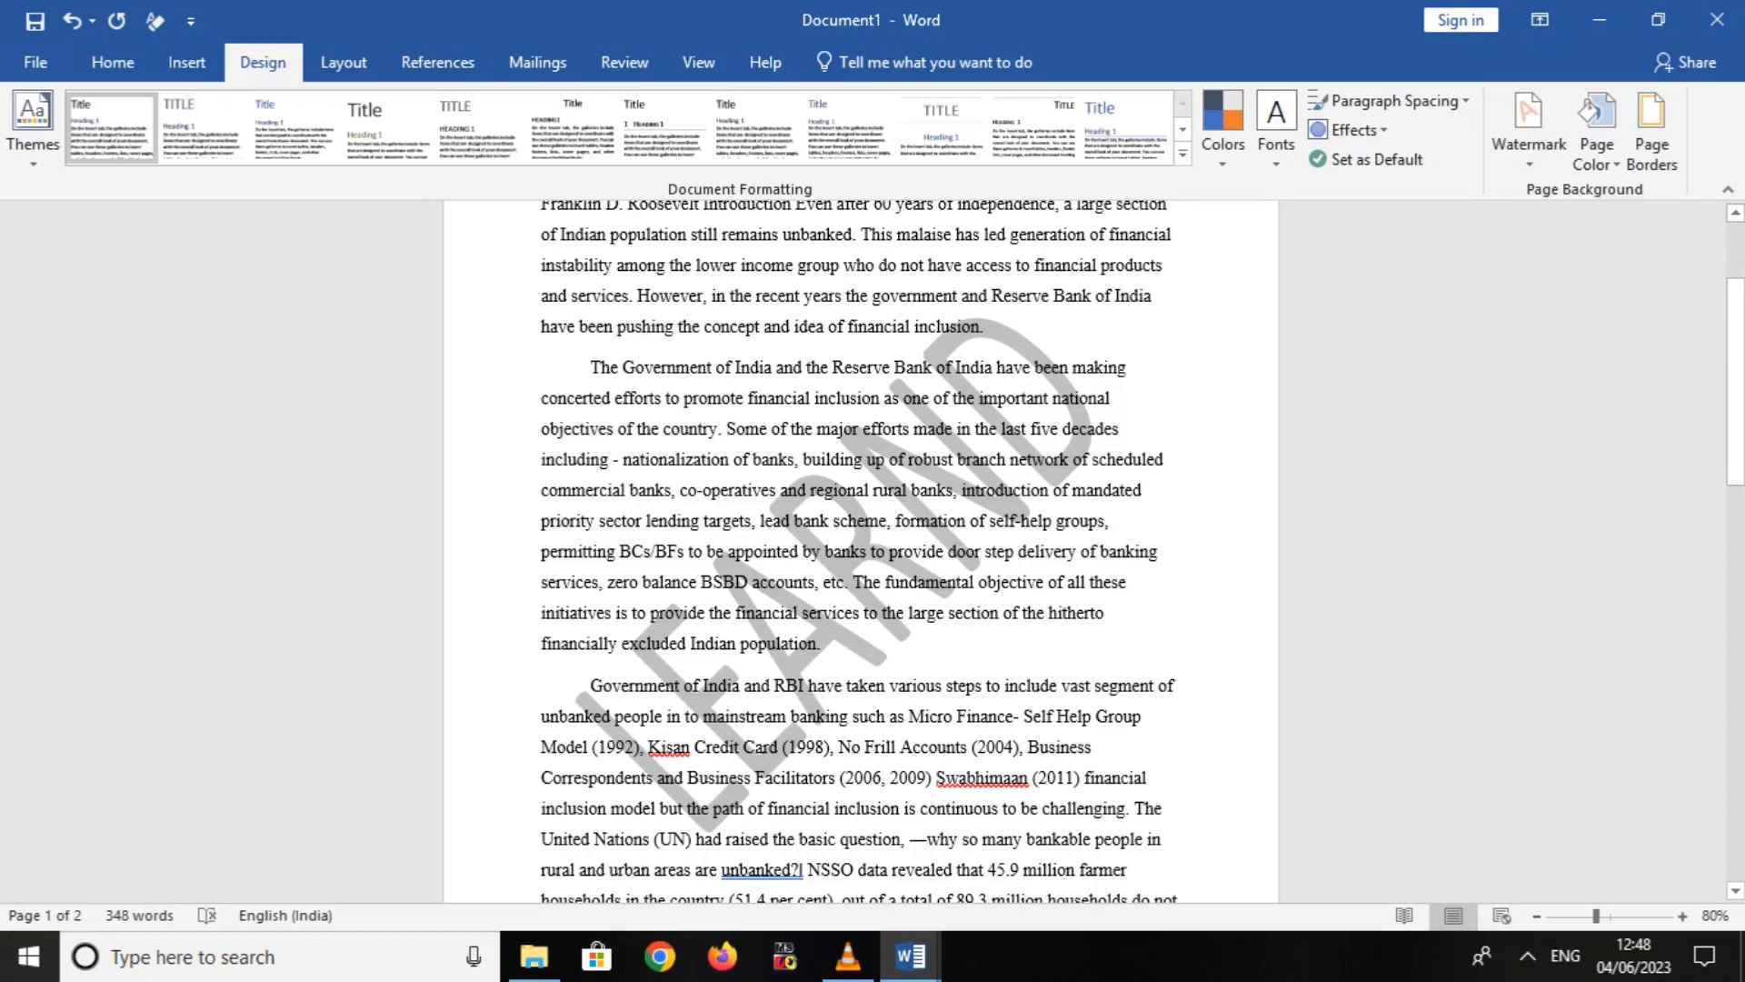
{"action": "scroll", "coordinate": [861, 550], "scroll_direction": "up", "scroll_amount": 2}
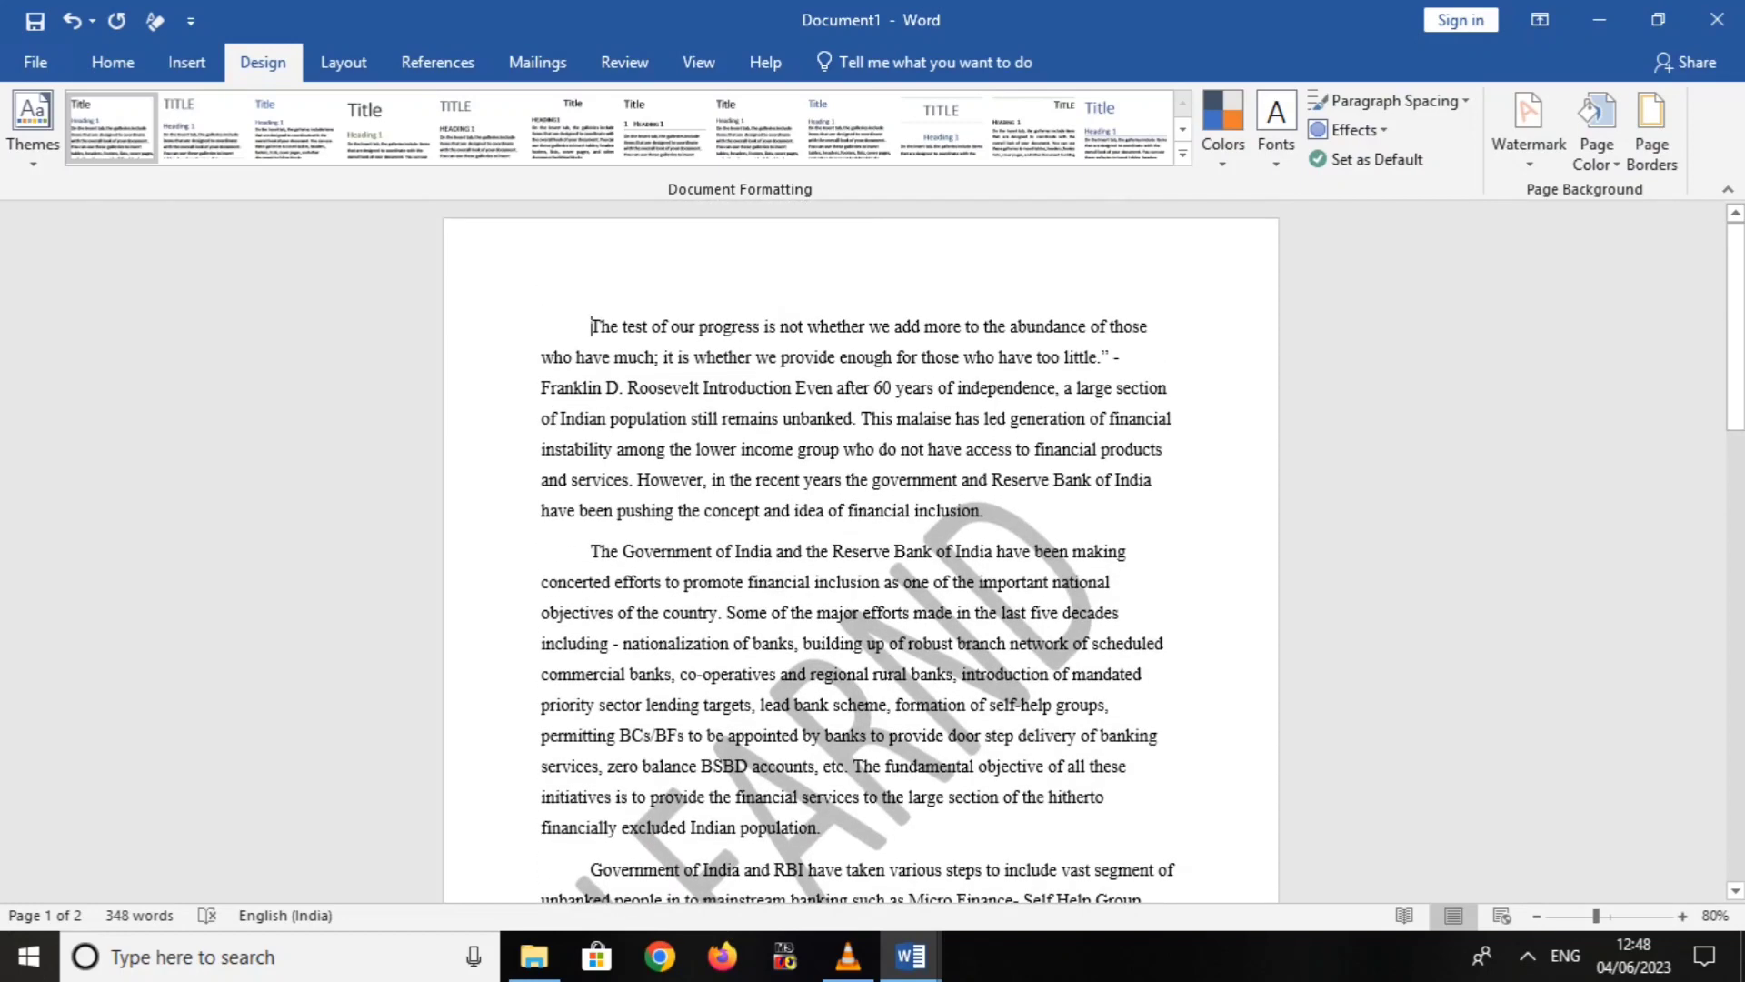
Insert page numbers at the top of the page in the Accent Bar 1 style and return to the body text
{"action": "left_click", "coordinate": [186, 62]}
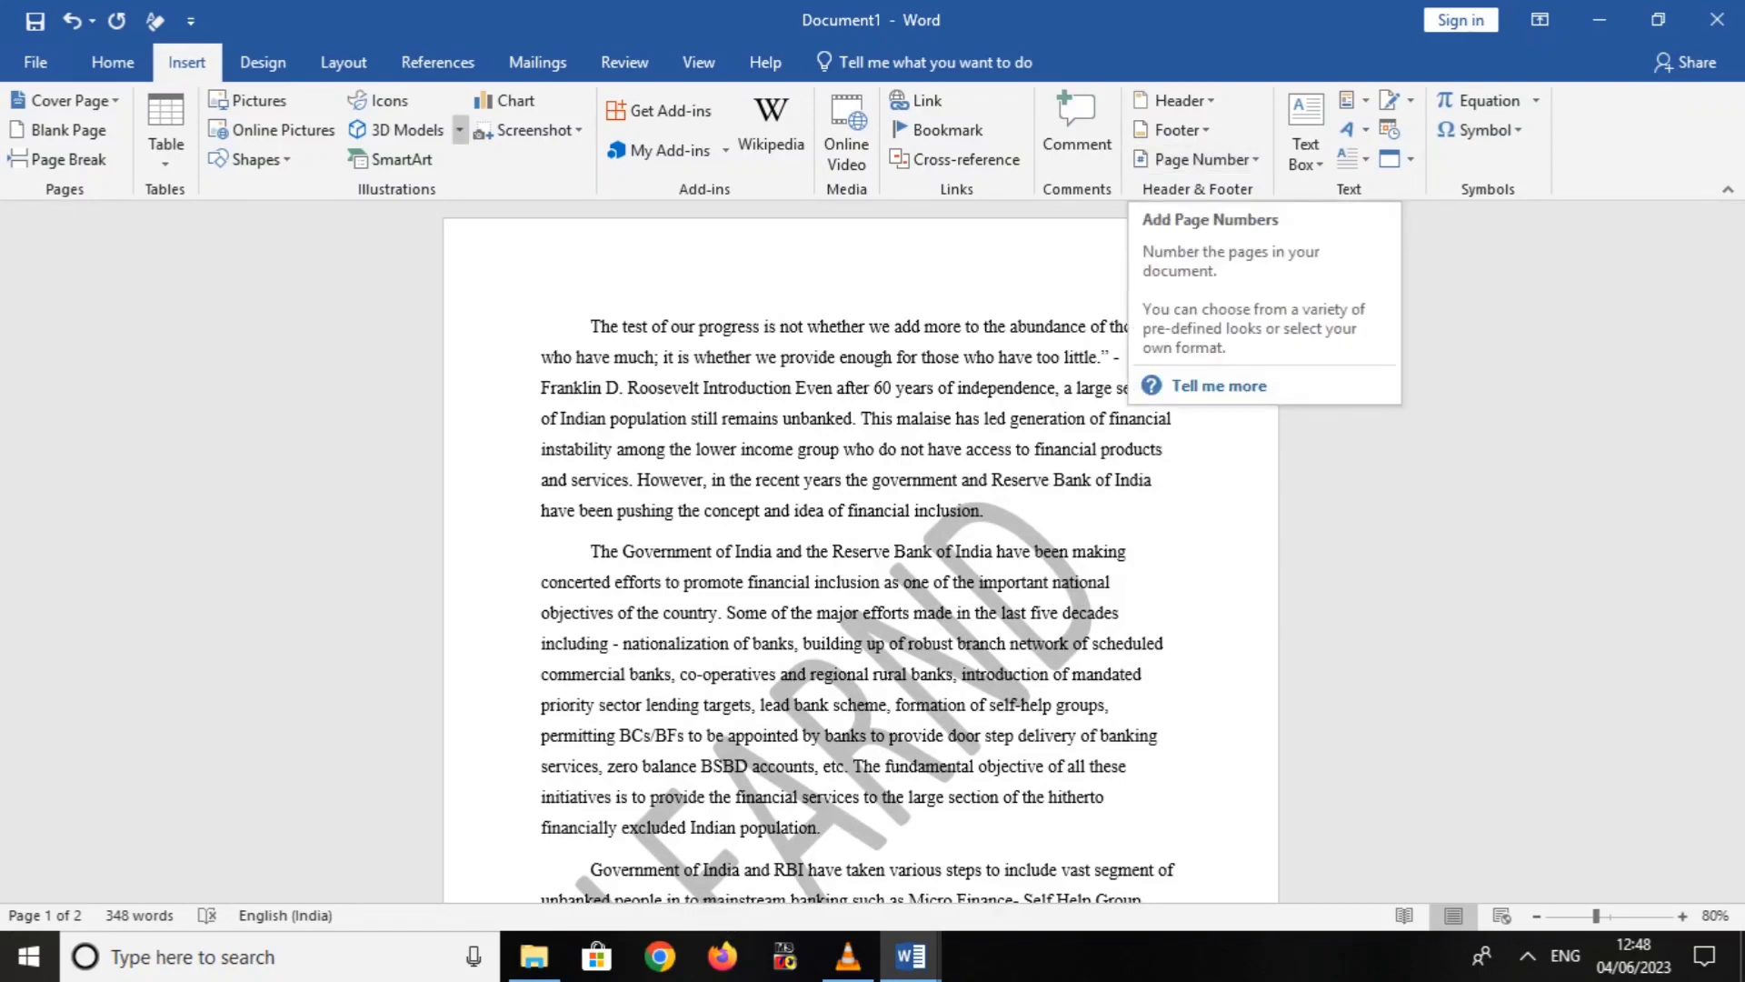
{"action": "left_click", "coordinate": [262, 62]}
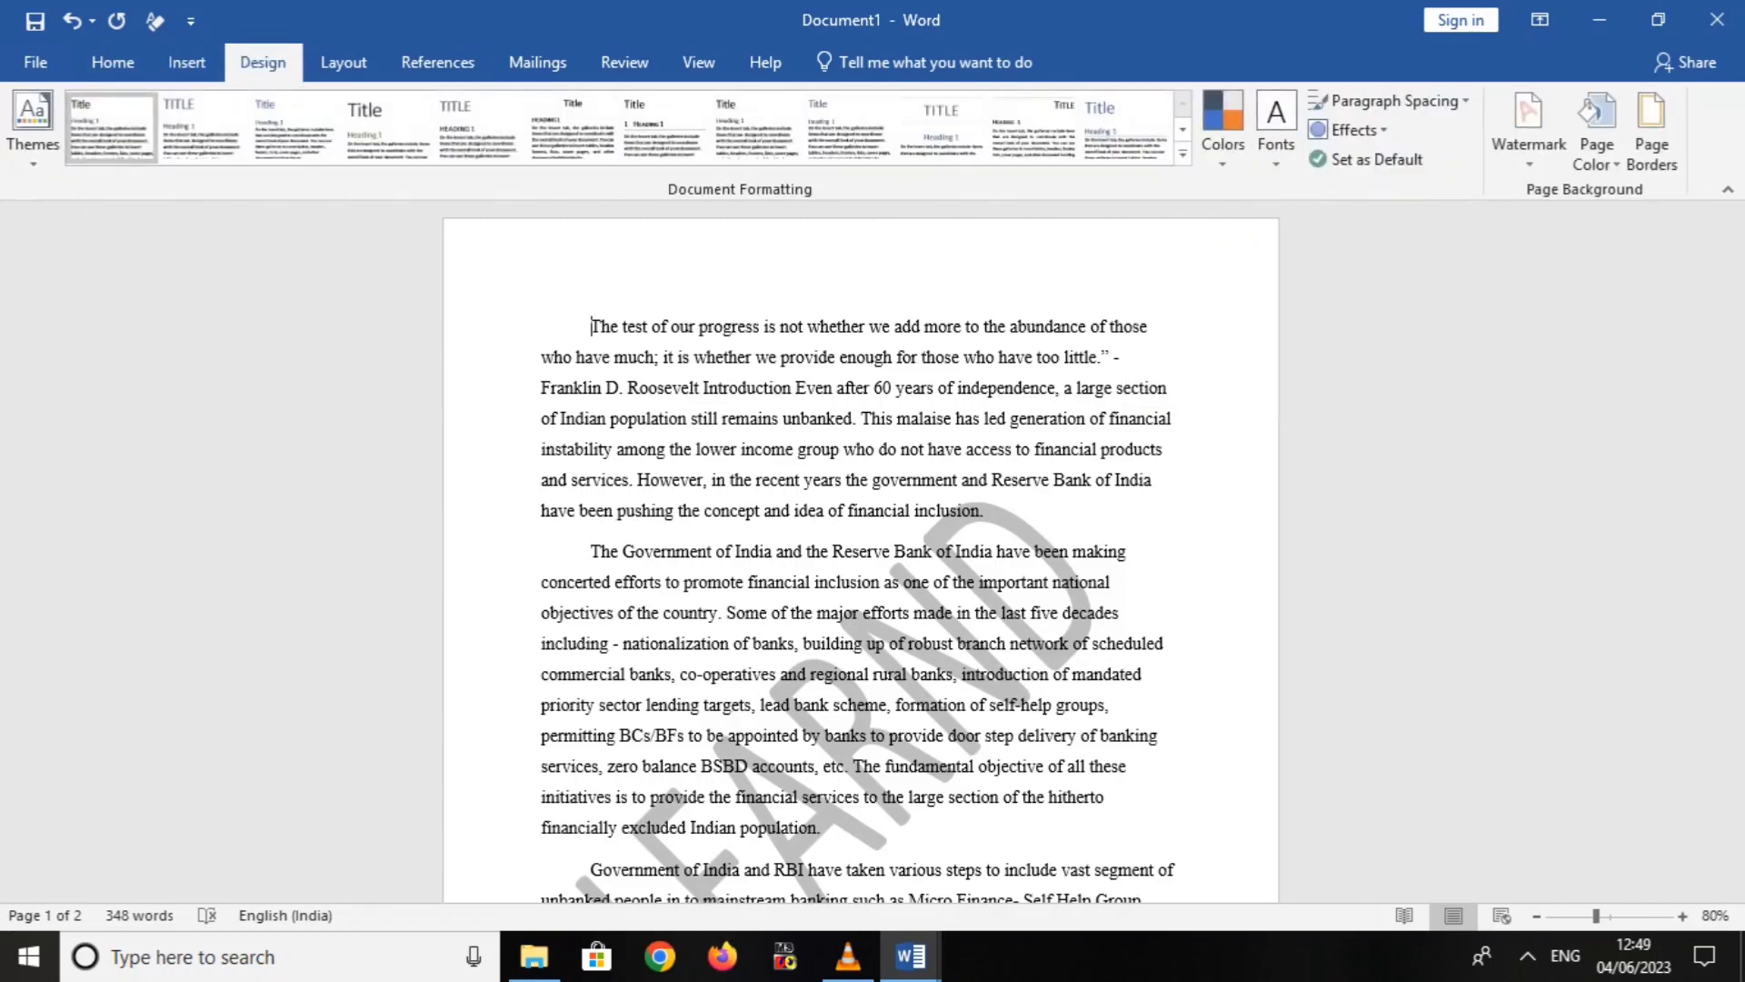
{"action": "left_click", "coordinate": [186, 62]}
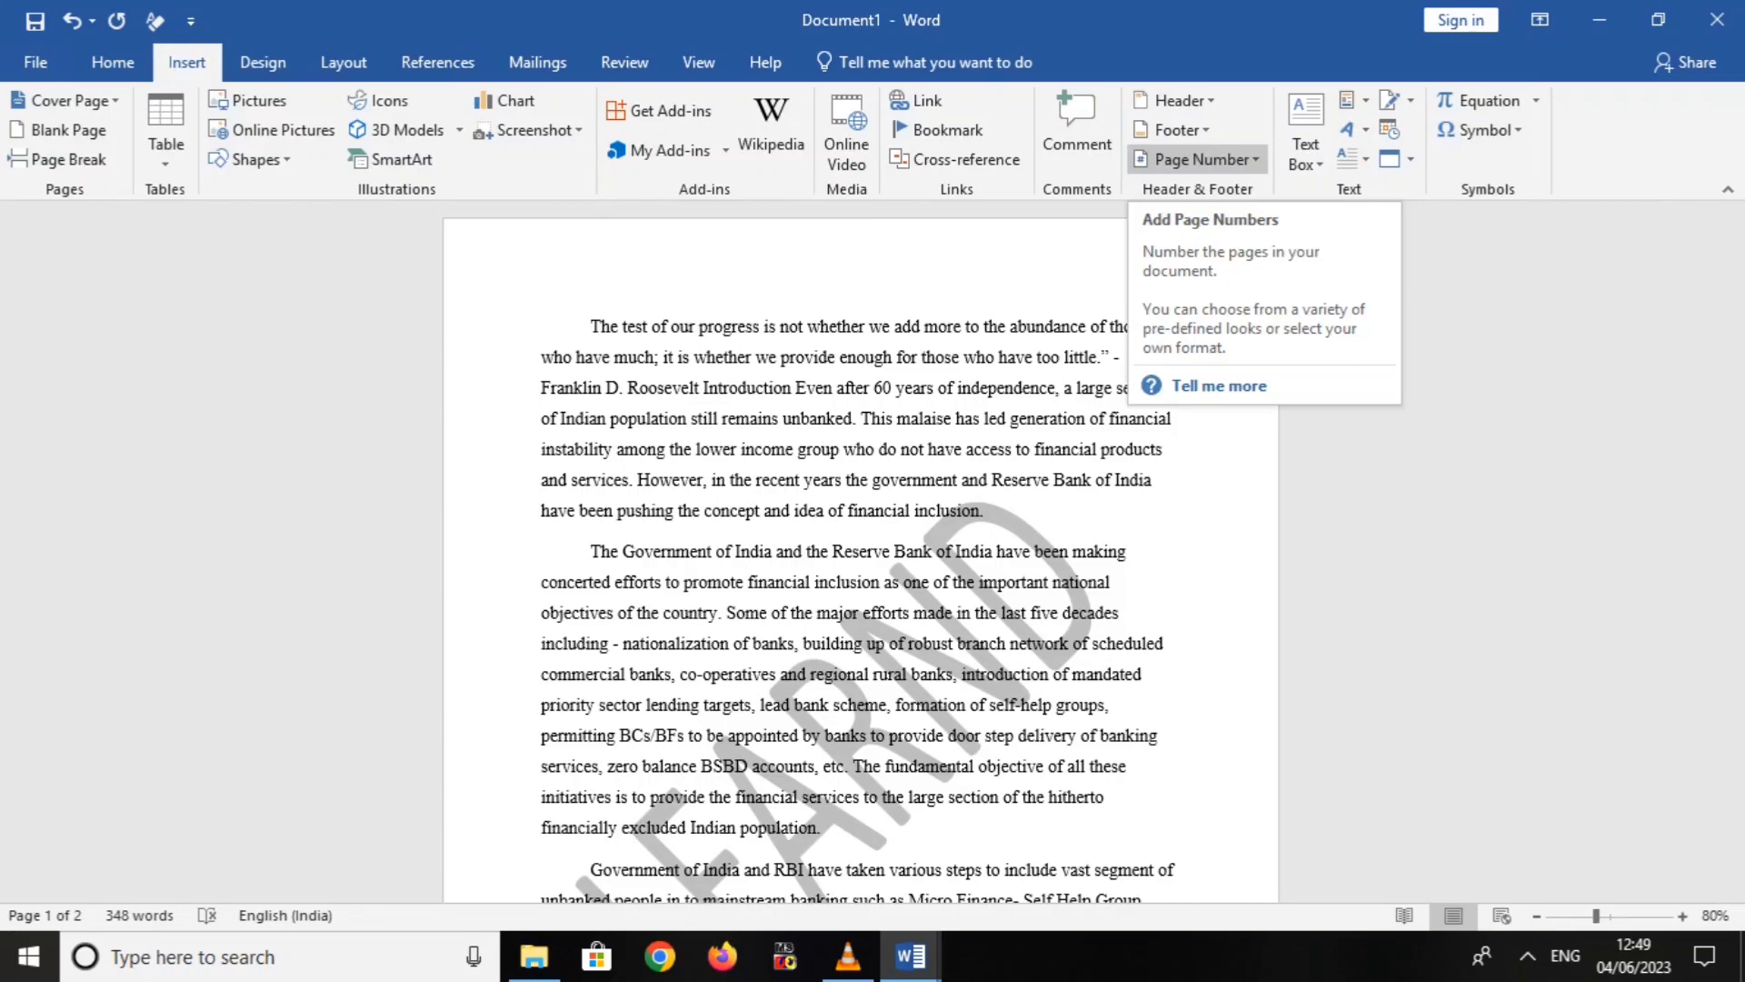
{"action": "left_click", "coordinate": [1202, 159]}
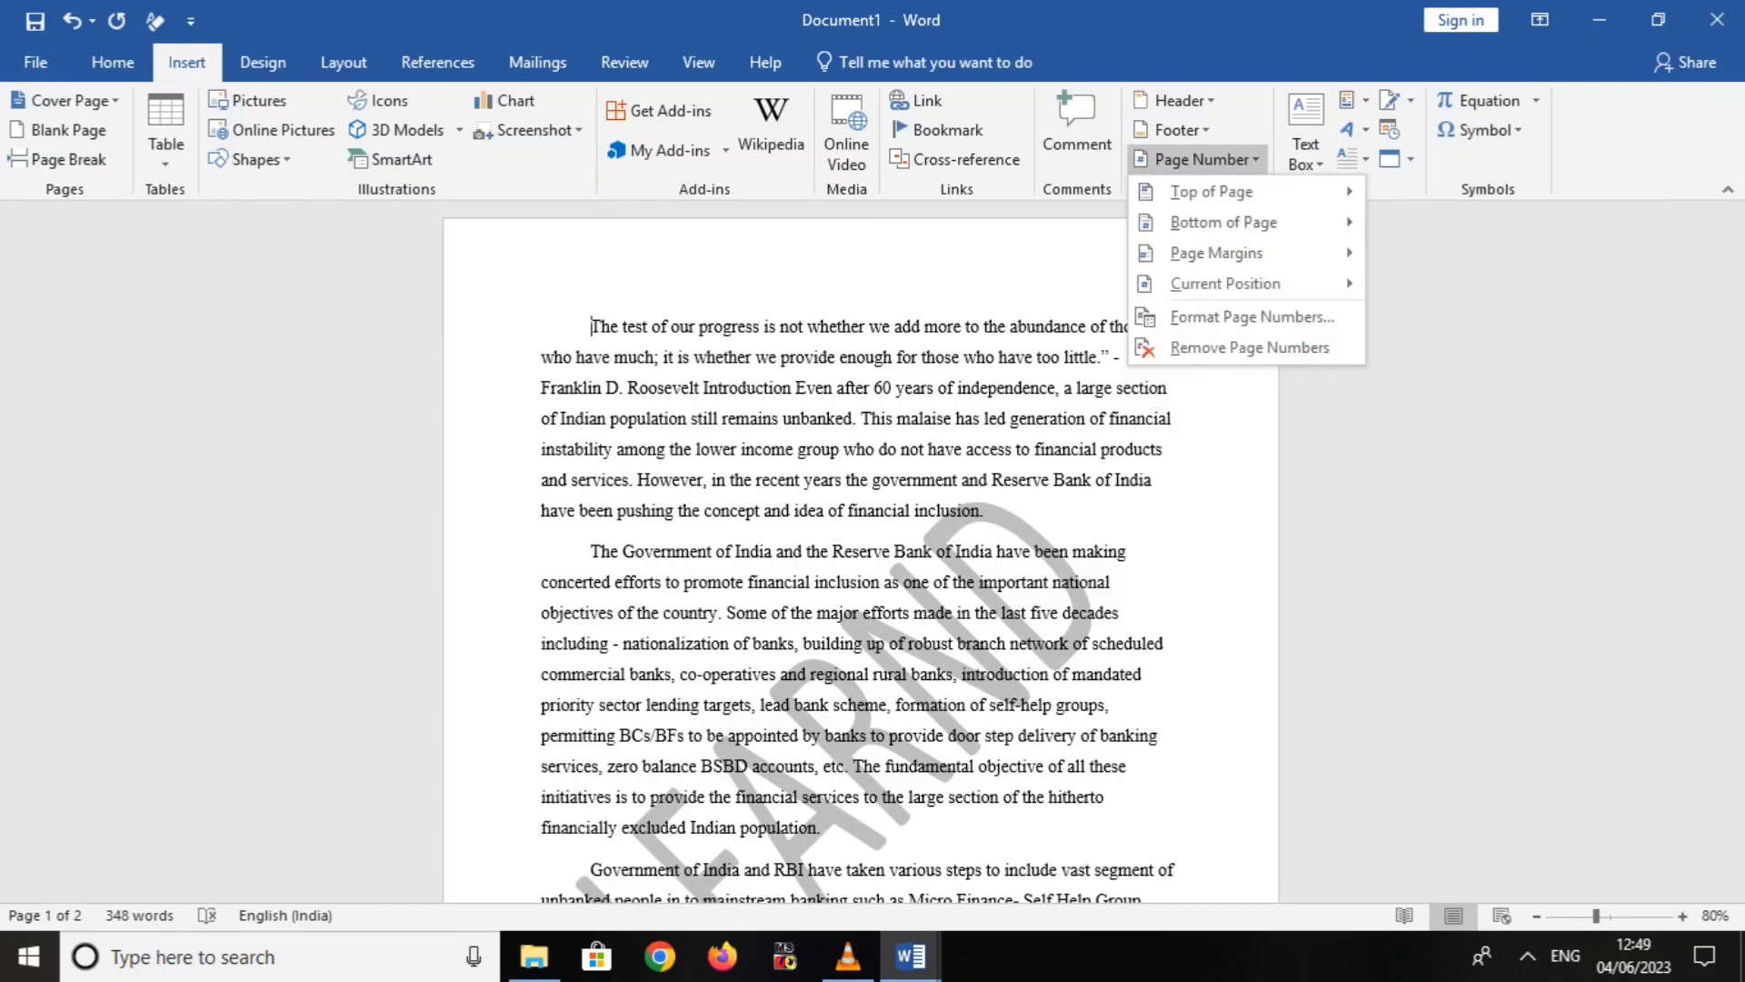
{"action": "mouse_move", "coordinate": [1223, 221]}
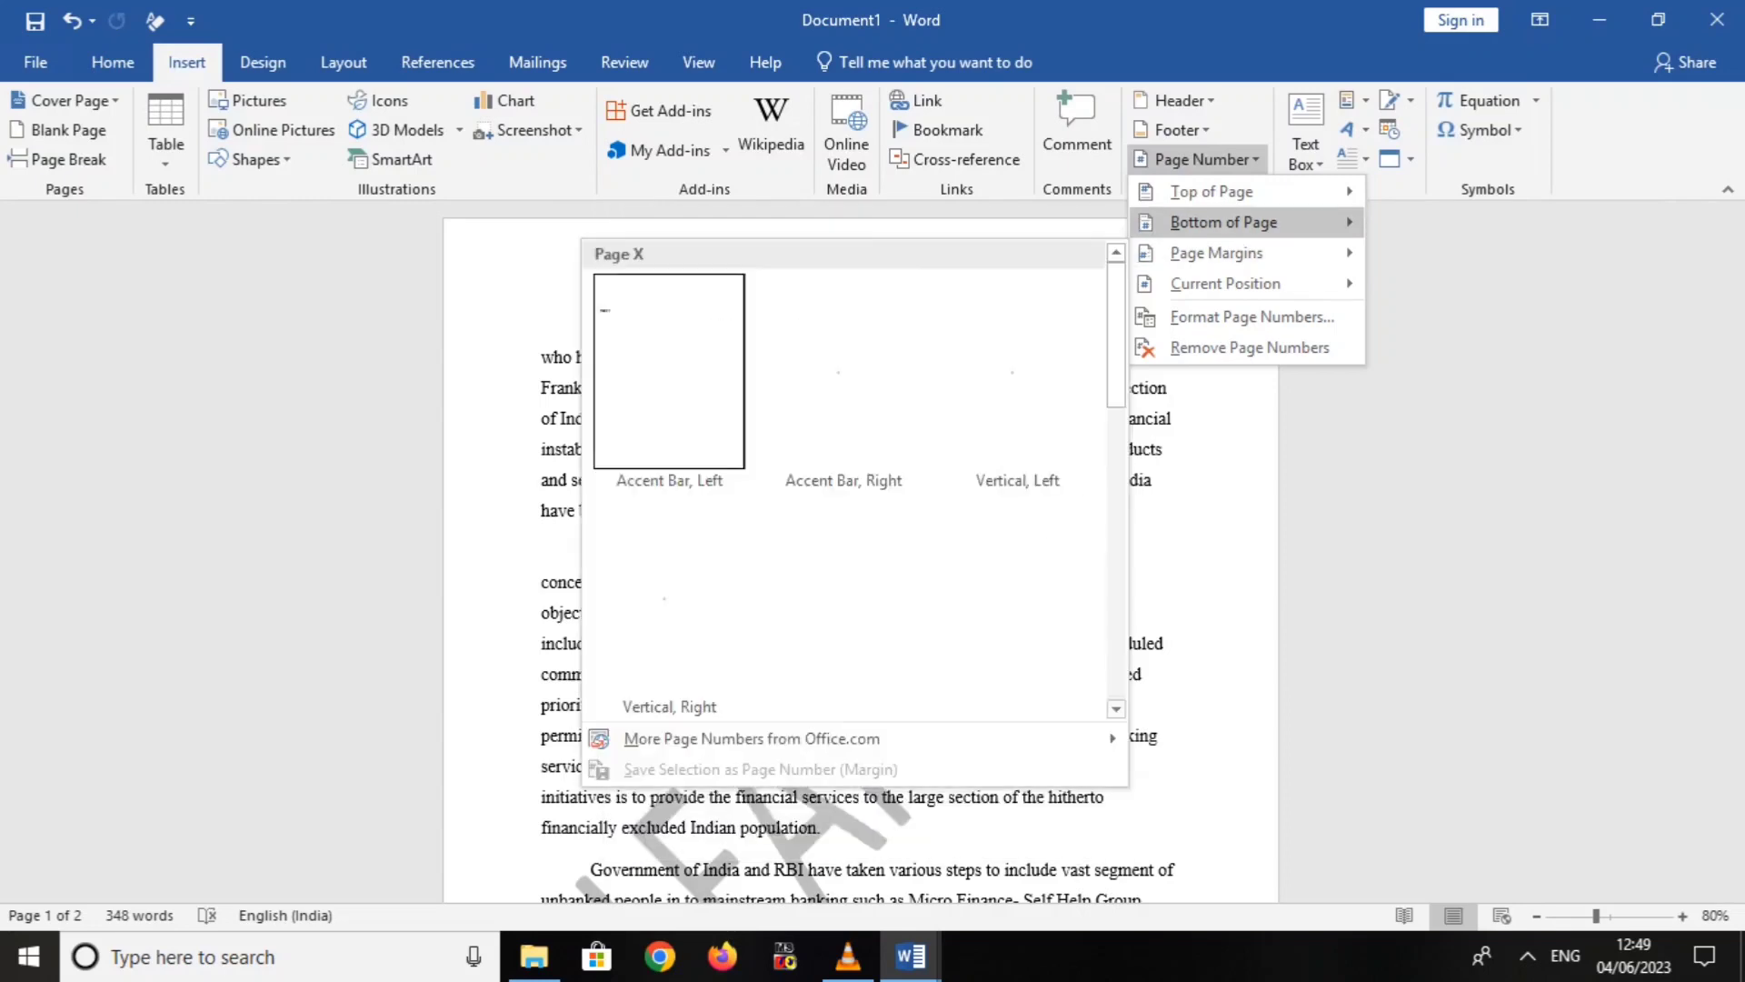
{"action": "mouse_move", "coordinate": [1211, 191]}
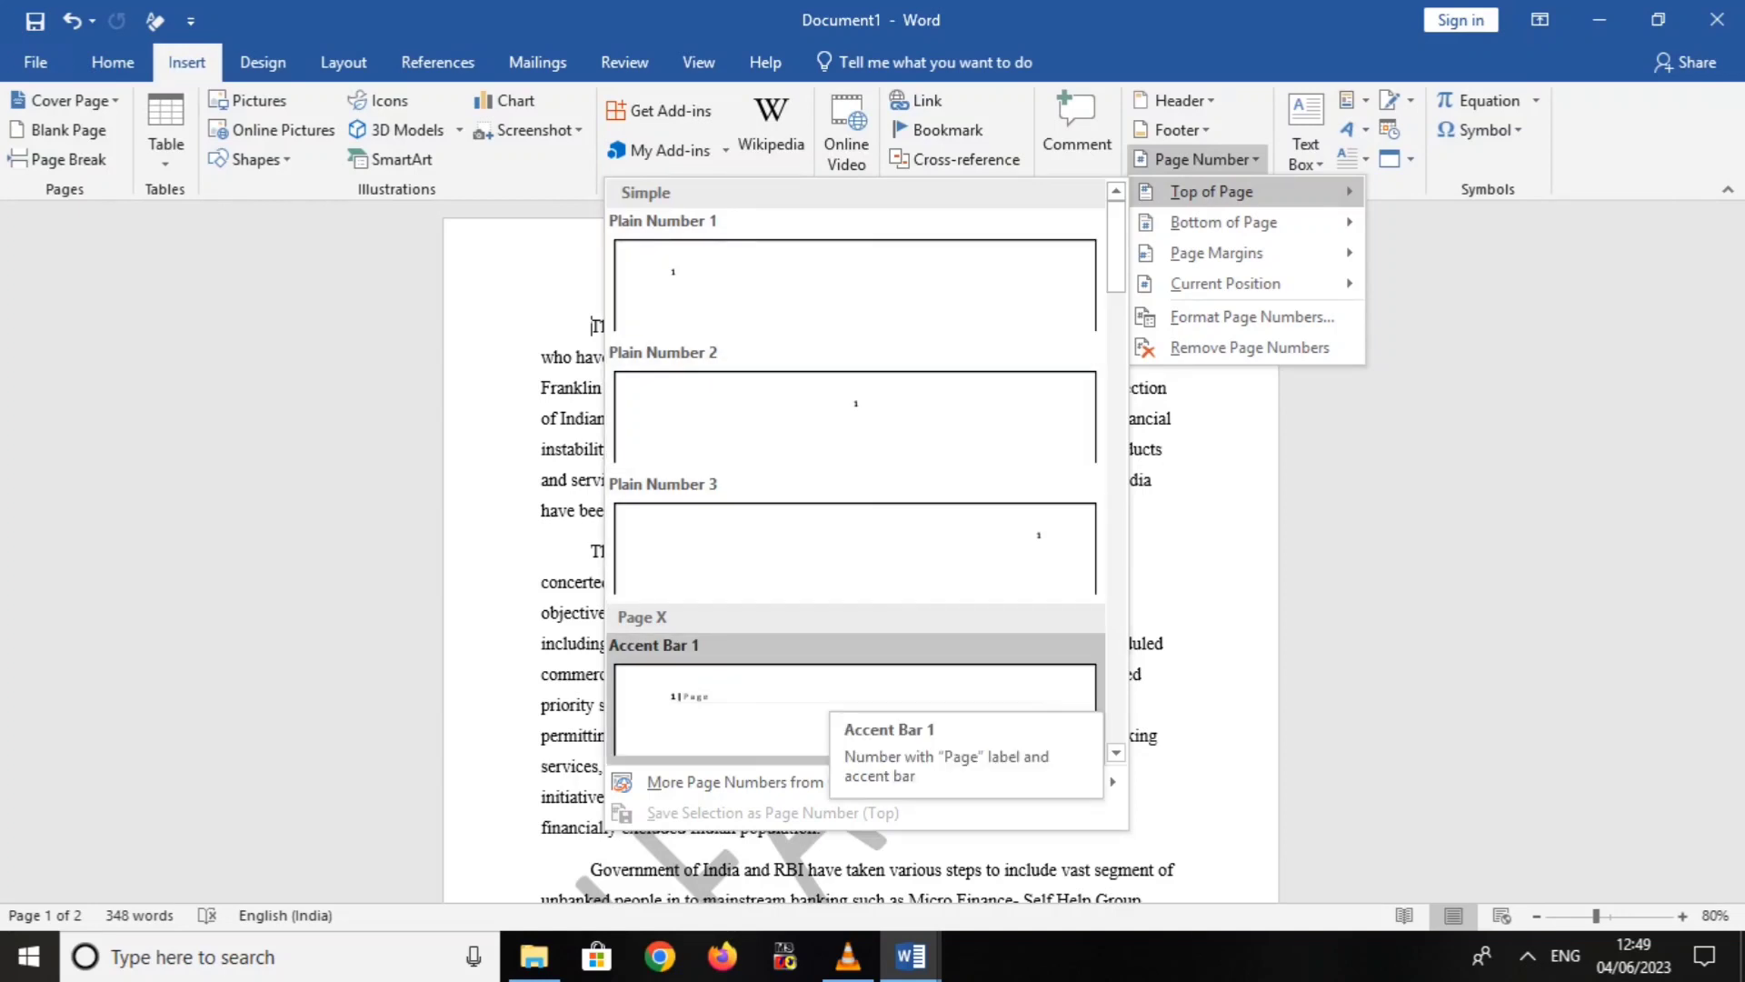
{"action": "left_click", "coordinate": [818, 705]}
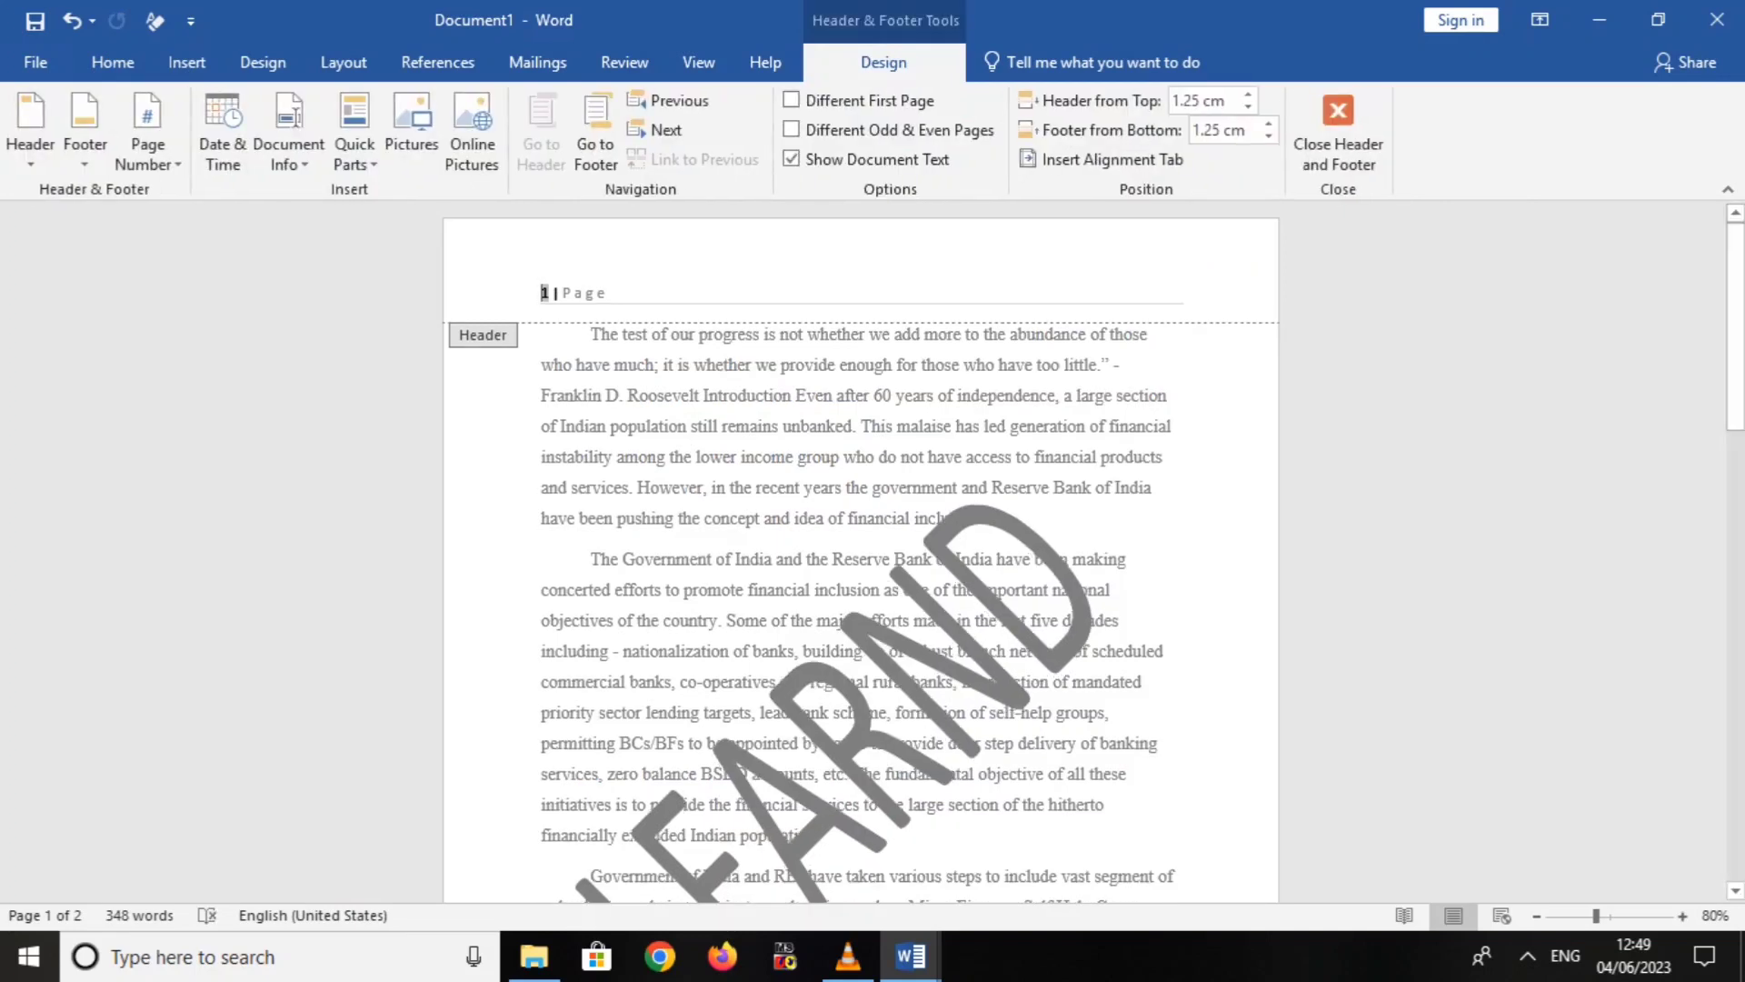
{"action": "triple_click", "coordinate": [705, 391]}
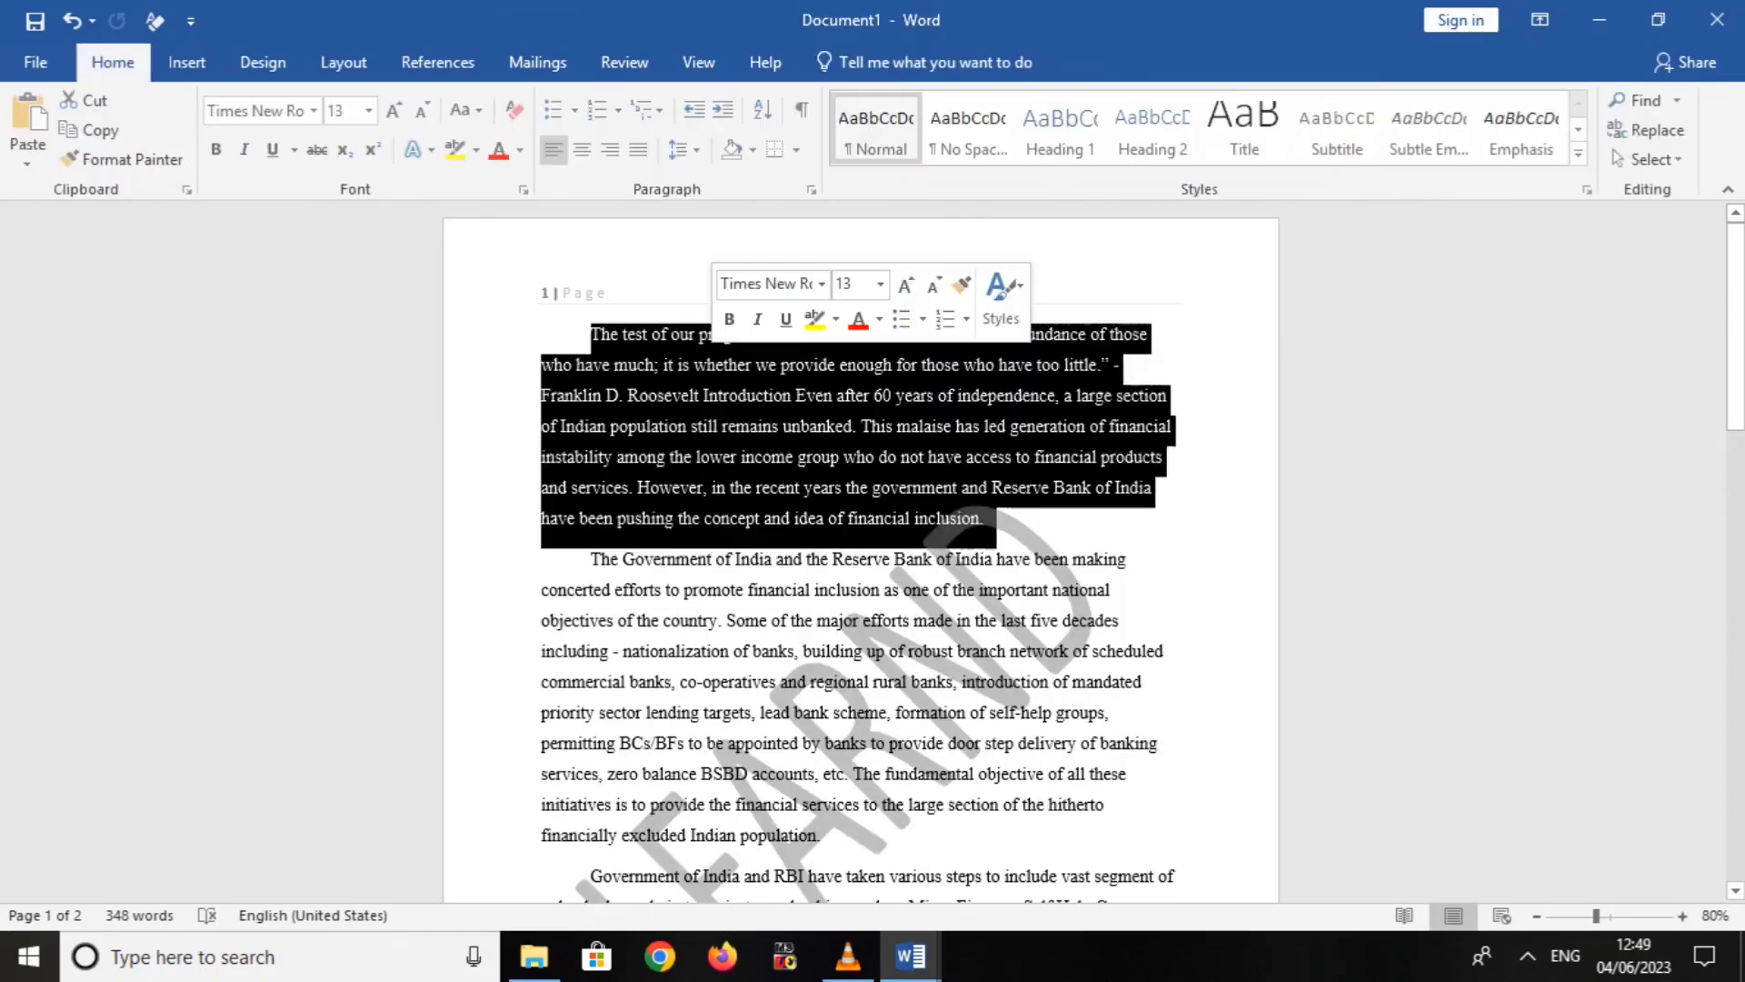
{"action": "left_click", "coordinate": [779, 488]}
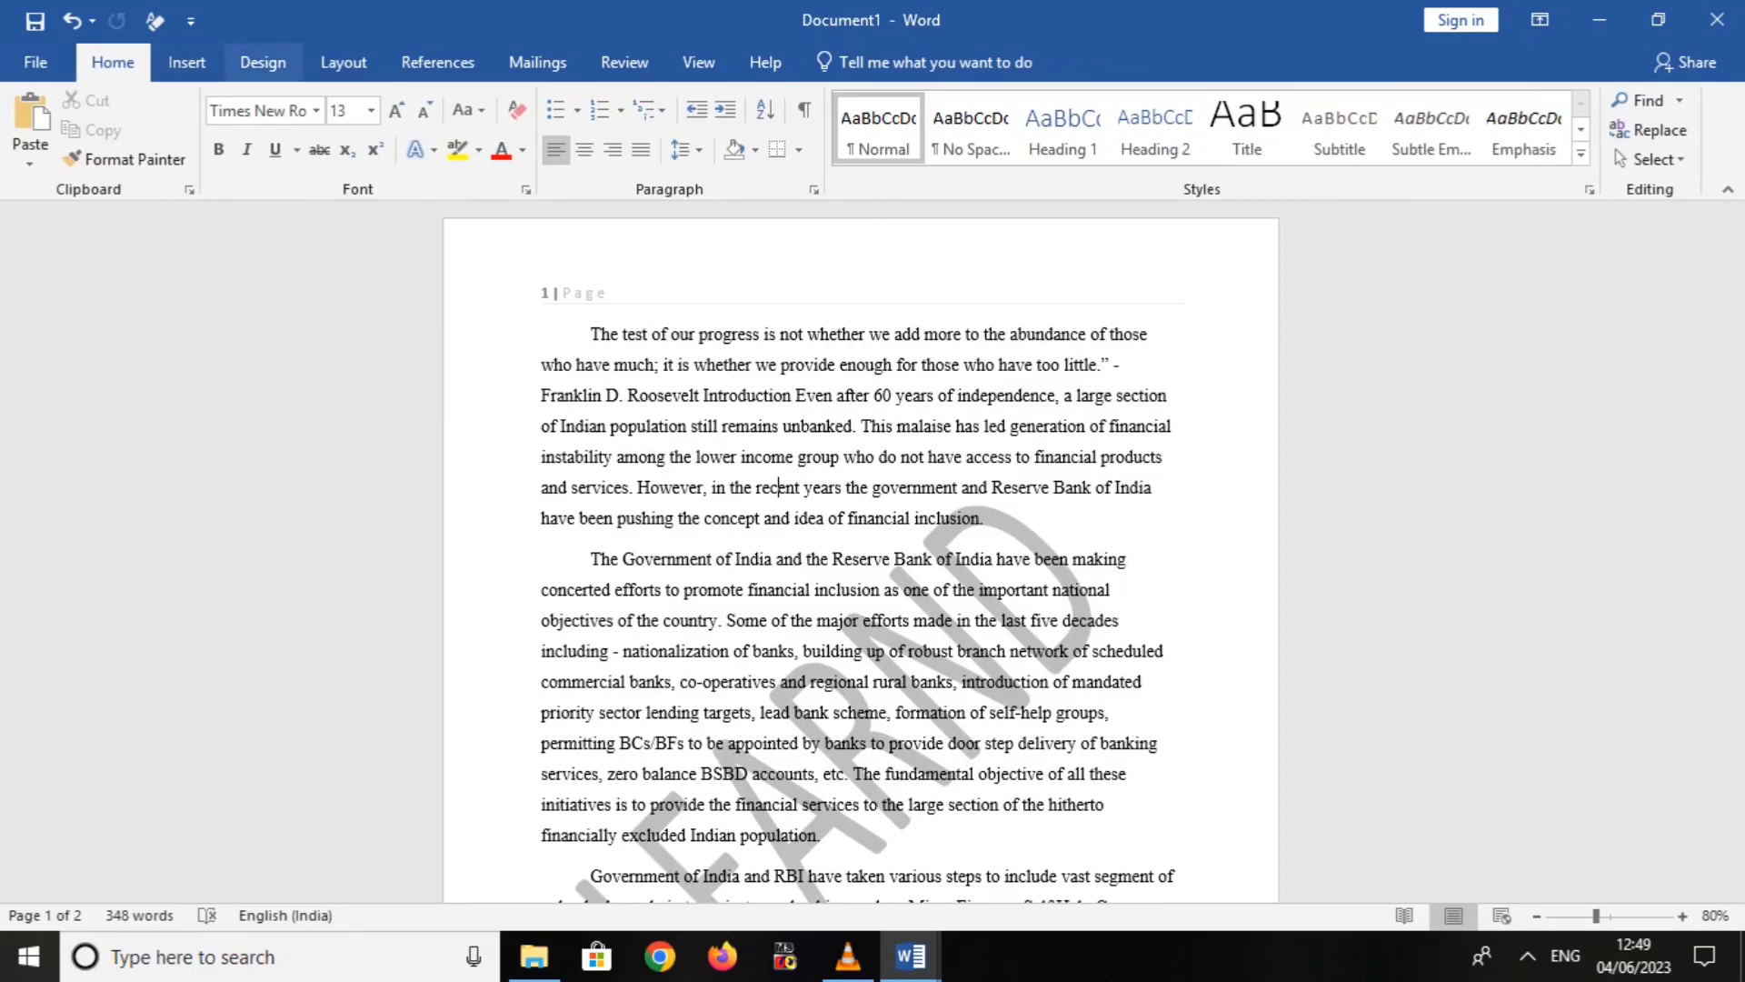
Add a Box page border with a solid ½ pt line to the whole document
{"action": "left_click", "coordinate": [263, 62]}
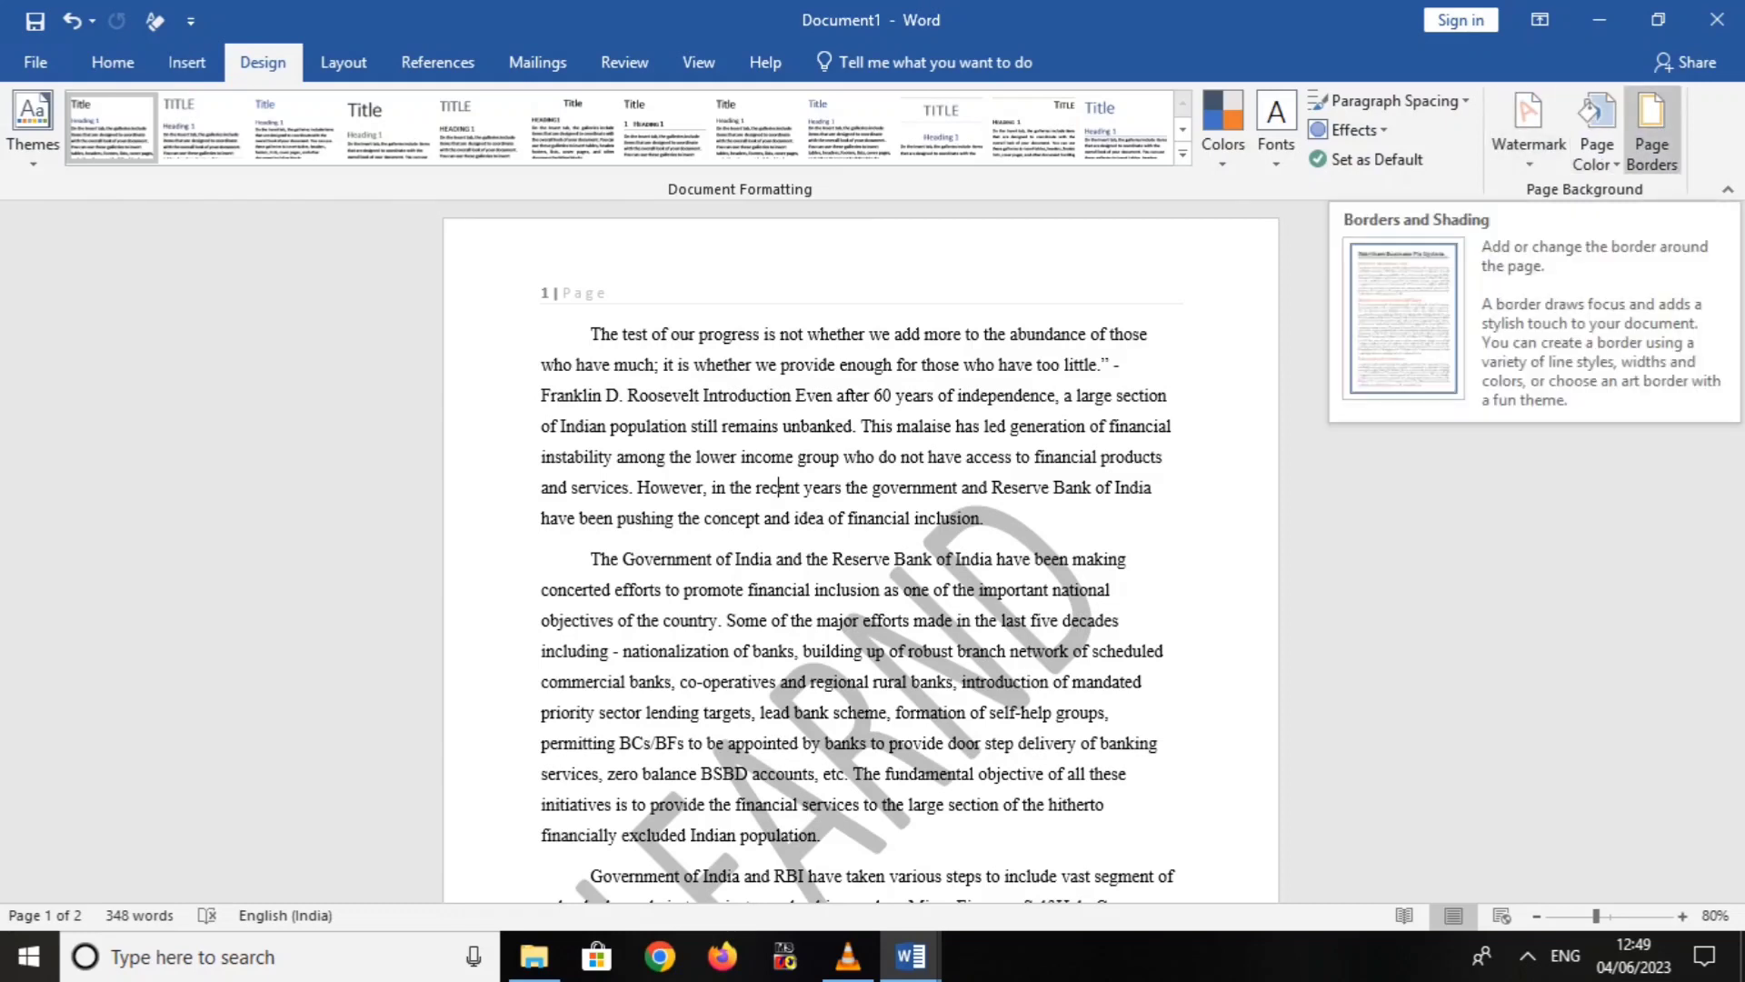
{"action": "left_click", "coordinate": [1651, 136]}
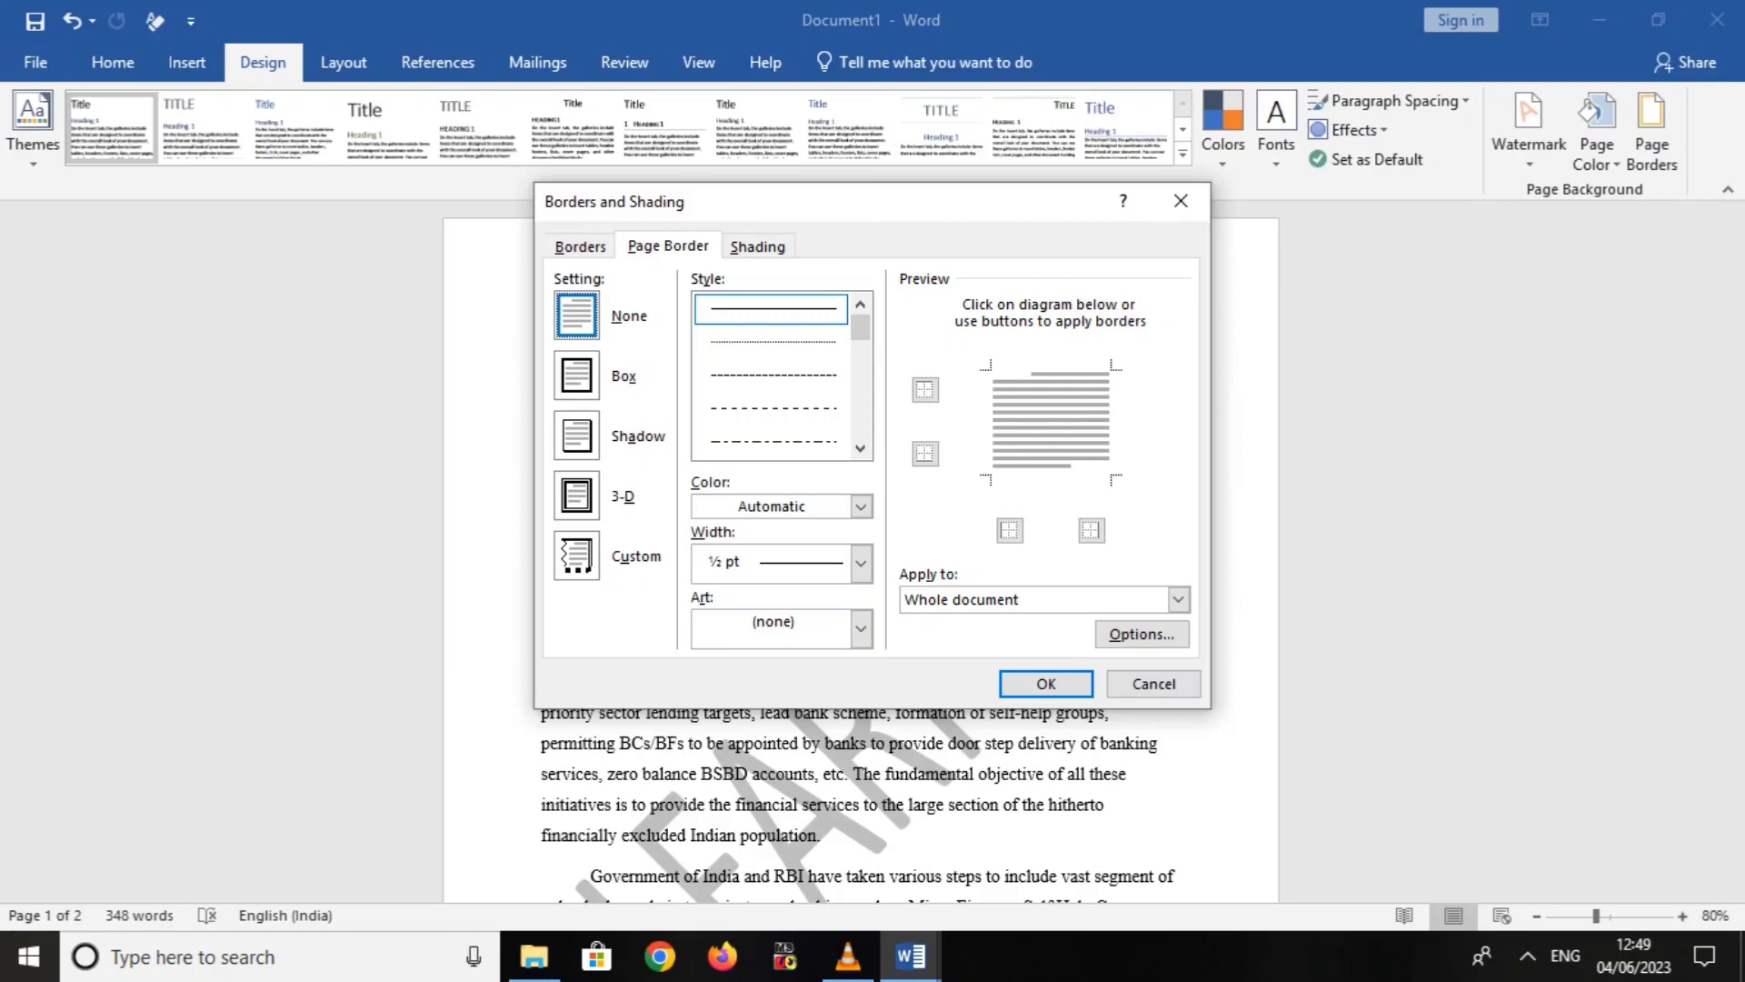
{"action": "left_click", "coordinate": [576, 376]}
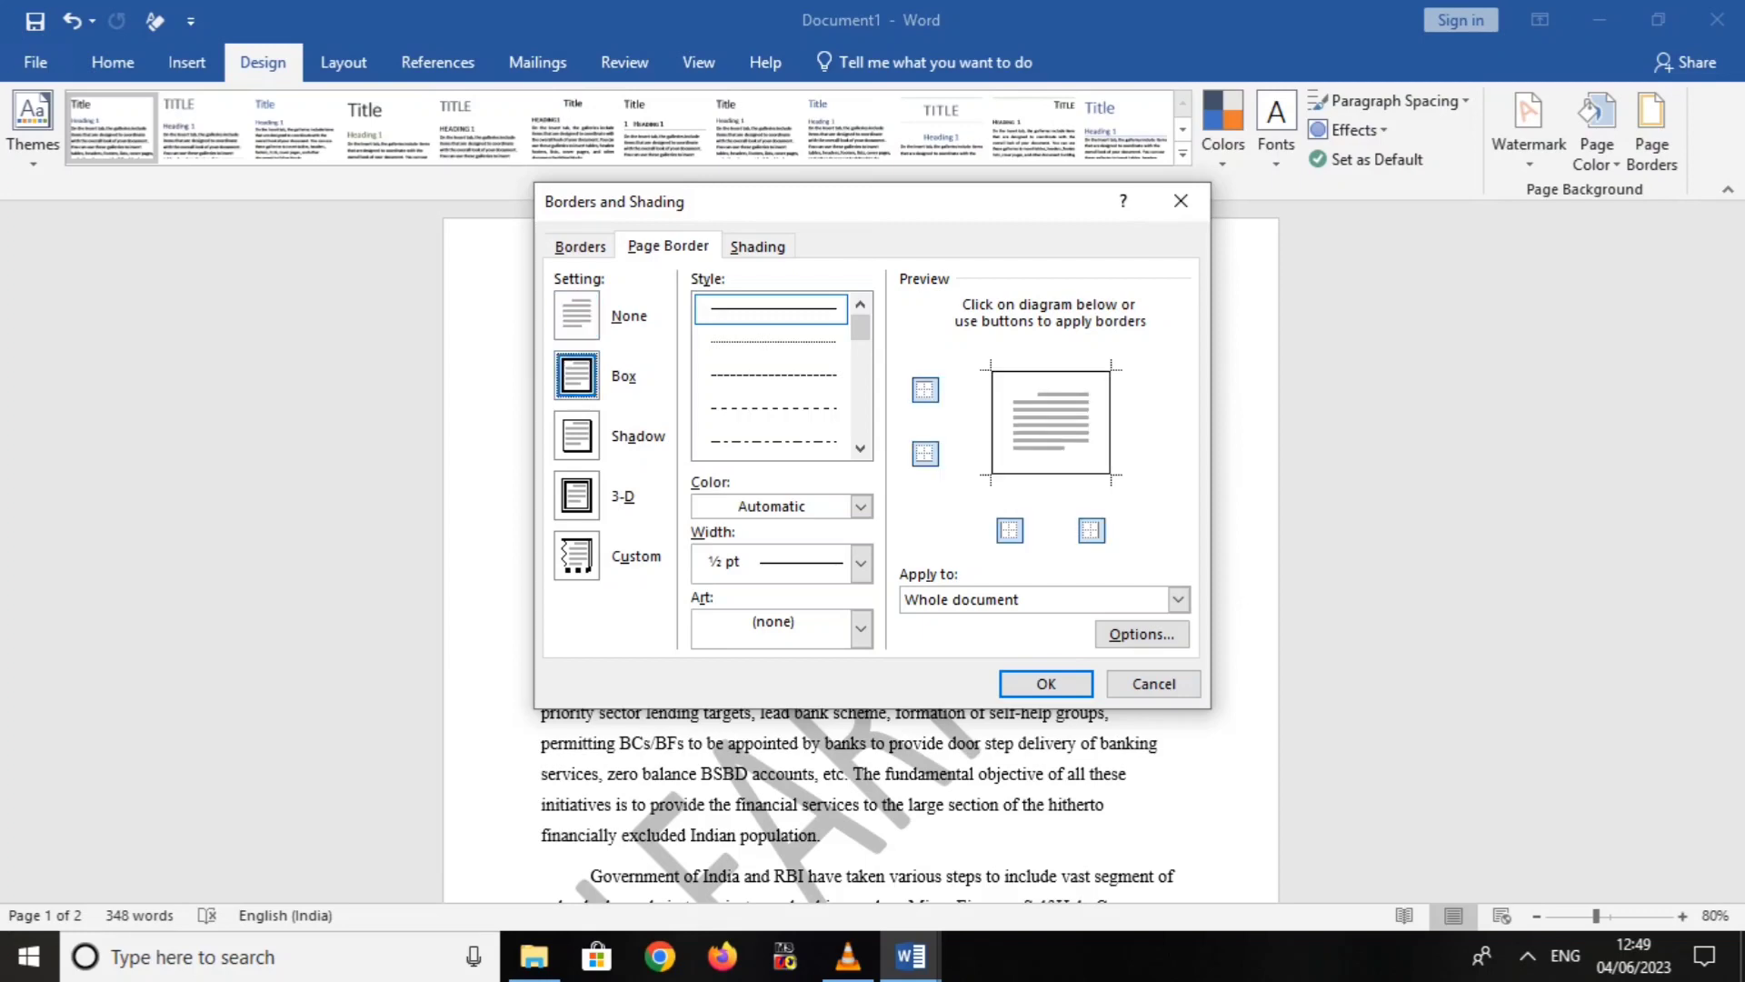
{"action": "left_click", "coordinate": [576, 435]}
{"action": "left_click", "coordinate": [576, 376]}
{"action": "left_click", "coordinate": [1046, 683]}
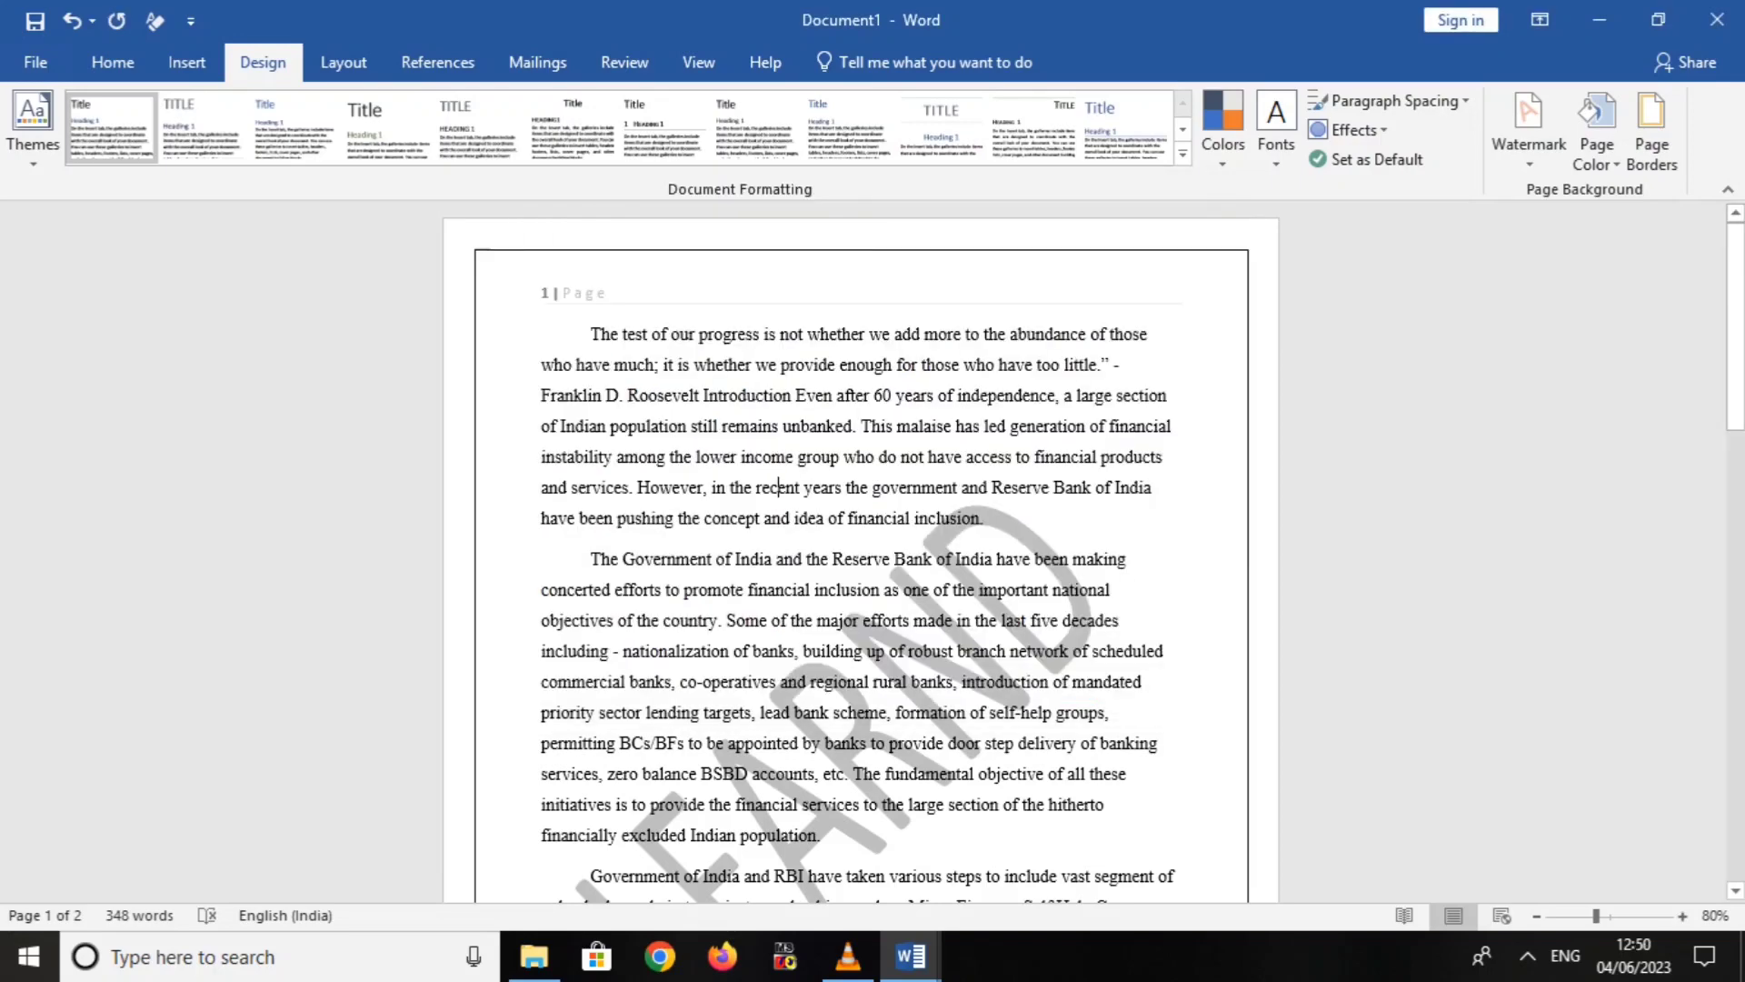
{"action": "scroll", "coordinate": [858, 545], "scroll_direction": "down", "scroll_amount": 2}
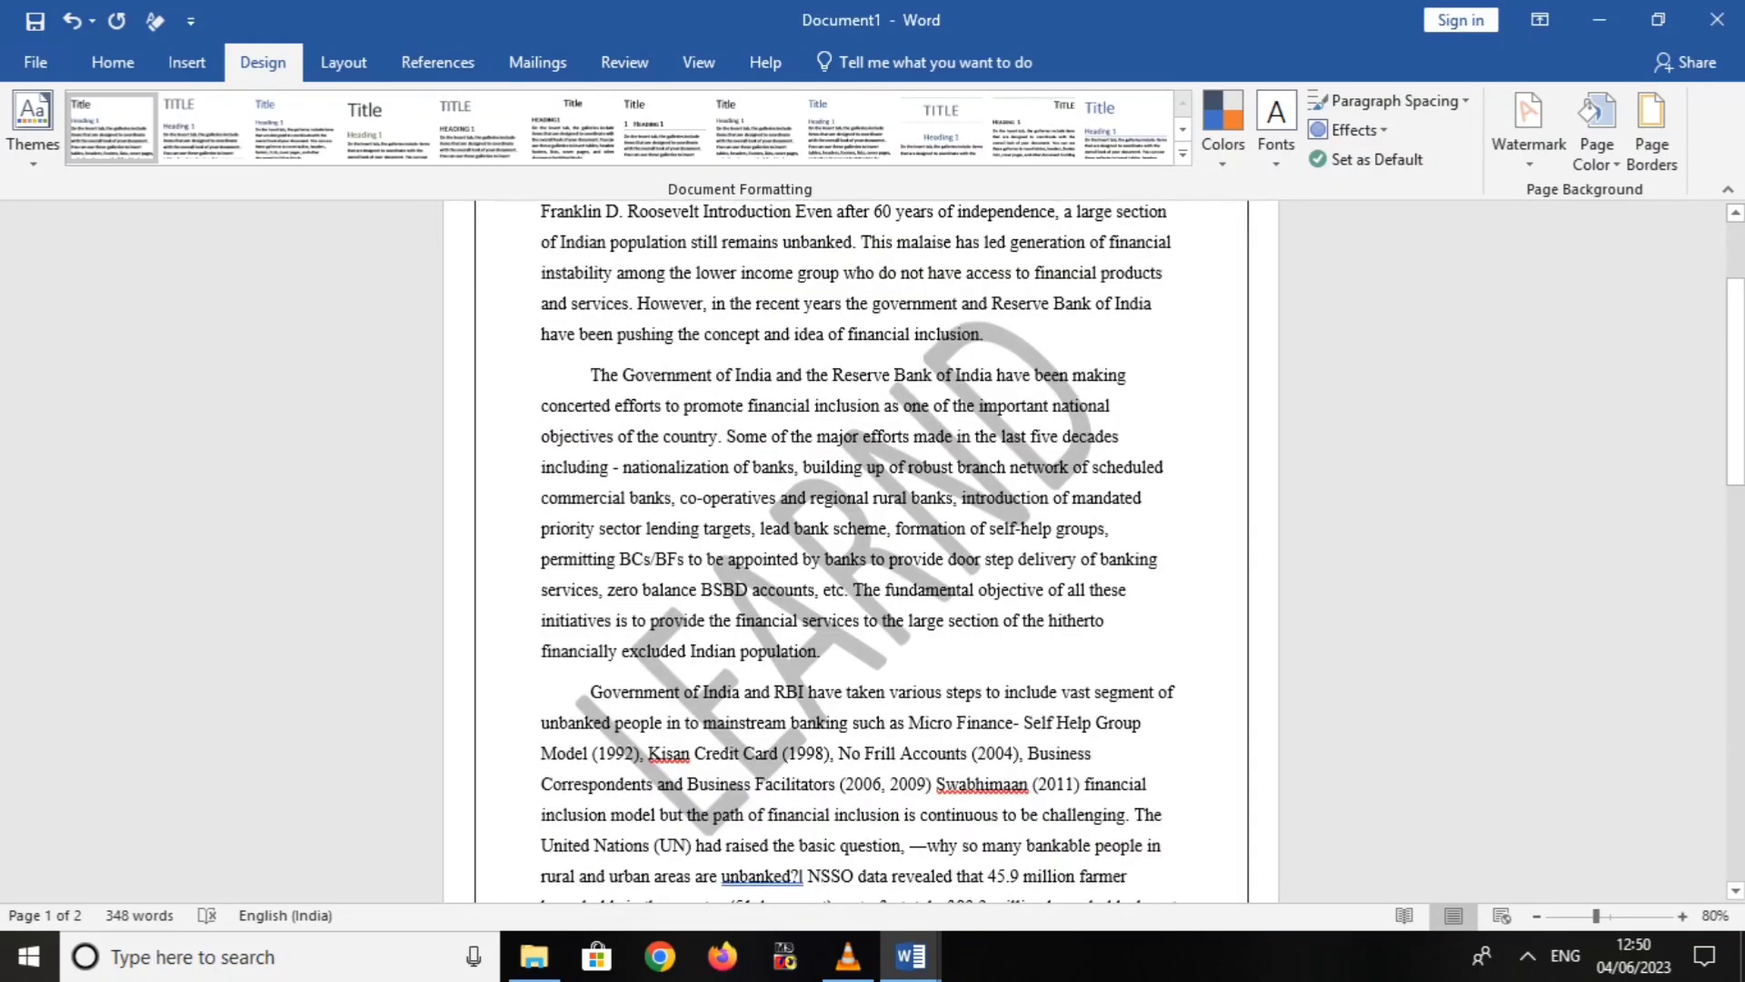
{"action": "scroll", "coordinate": [858, 545], "scroll_direction": "up", "scroll_amount": 2}
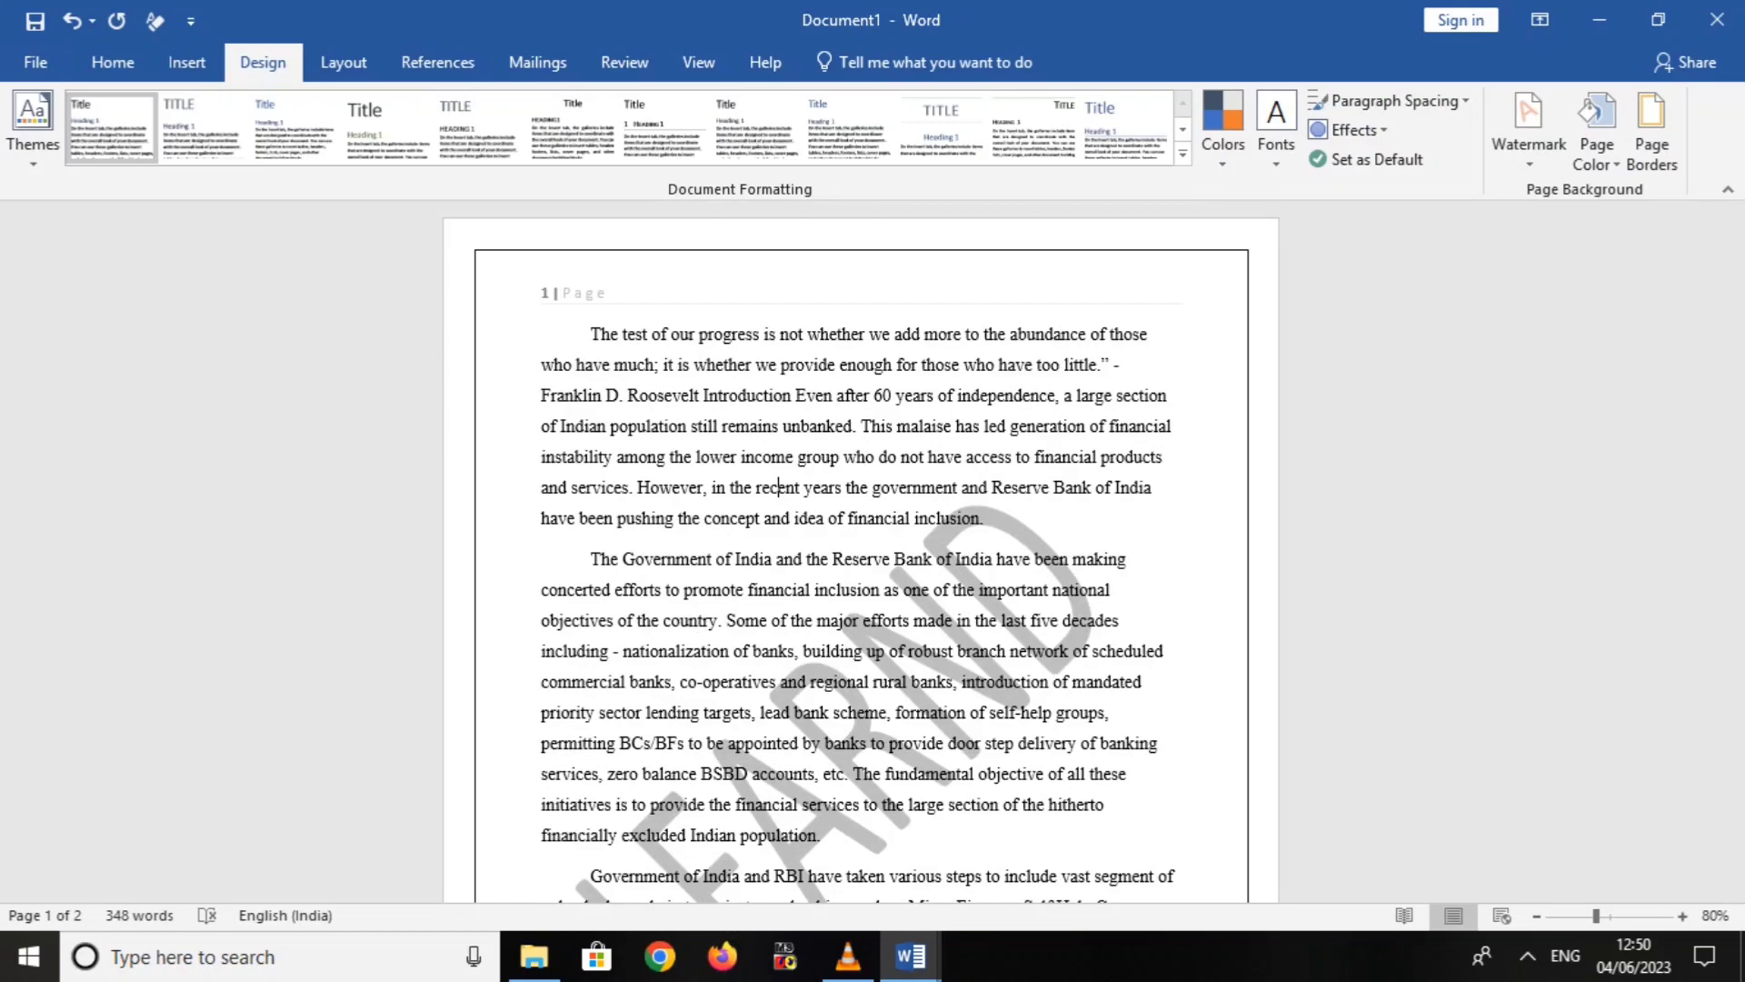
{"action": "scroll", "coordinate": [858, 545], "scroll_direction": "down", "scroll_amount": 7}
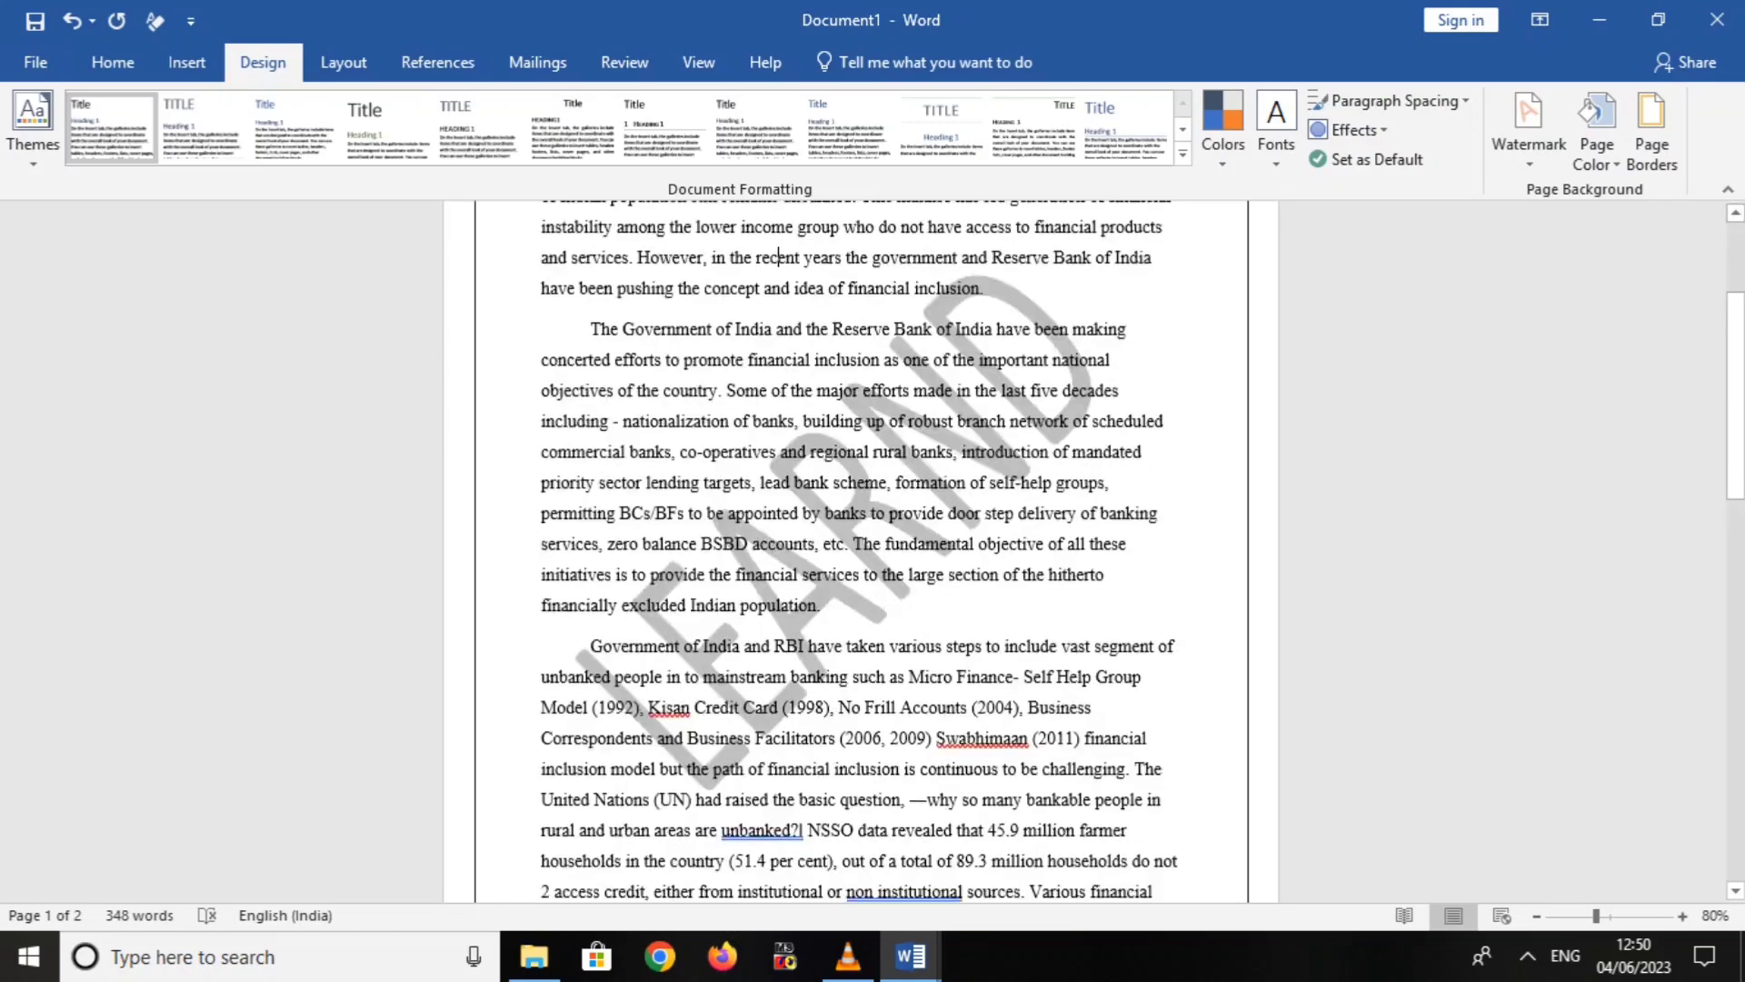
{"action": "scroll", "coordinate": [858, 545], "scroll_direction": "down", "scroll_amount": 2}
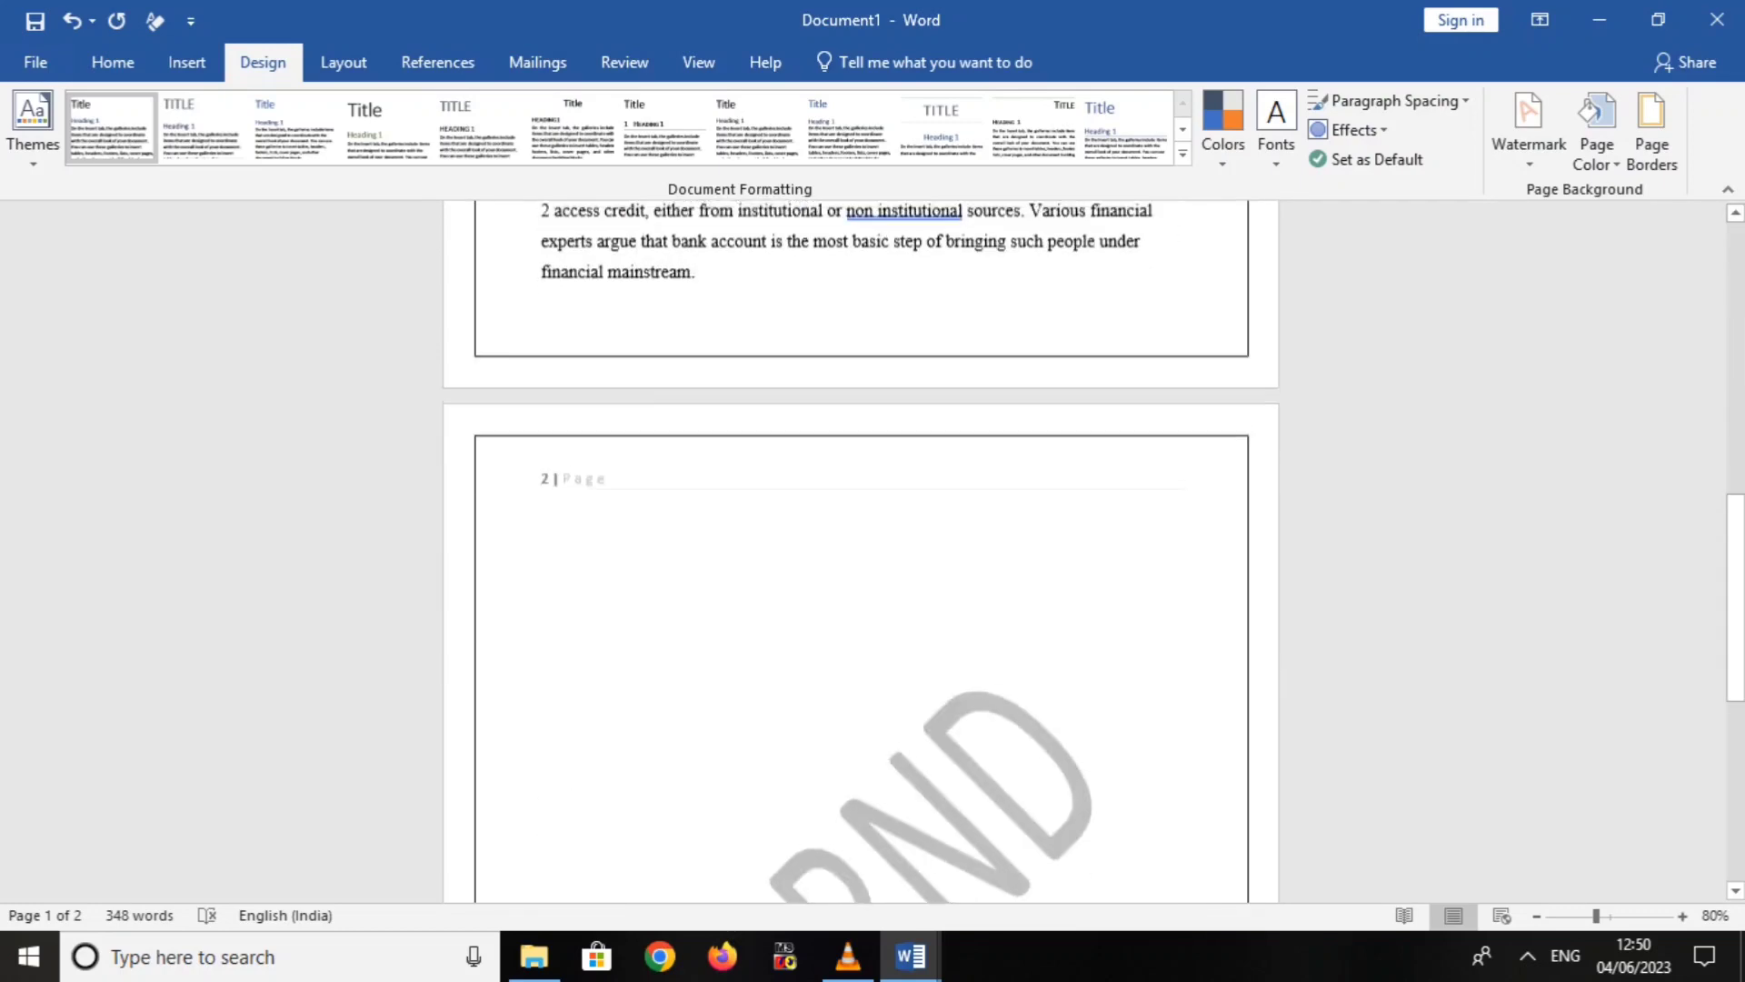
{"action": "scroll", "coordinate": [858, 545], "scroll_direction": "up", "scroll_amount": 10}
{"action": "scroll", "coordinate": [858, 545], "scroll_direction": "up", "scroll_amount": 1}
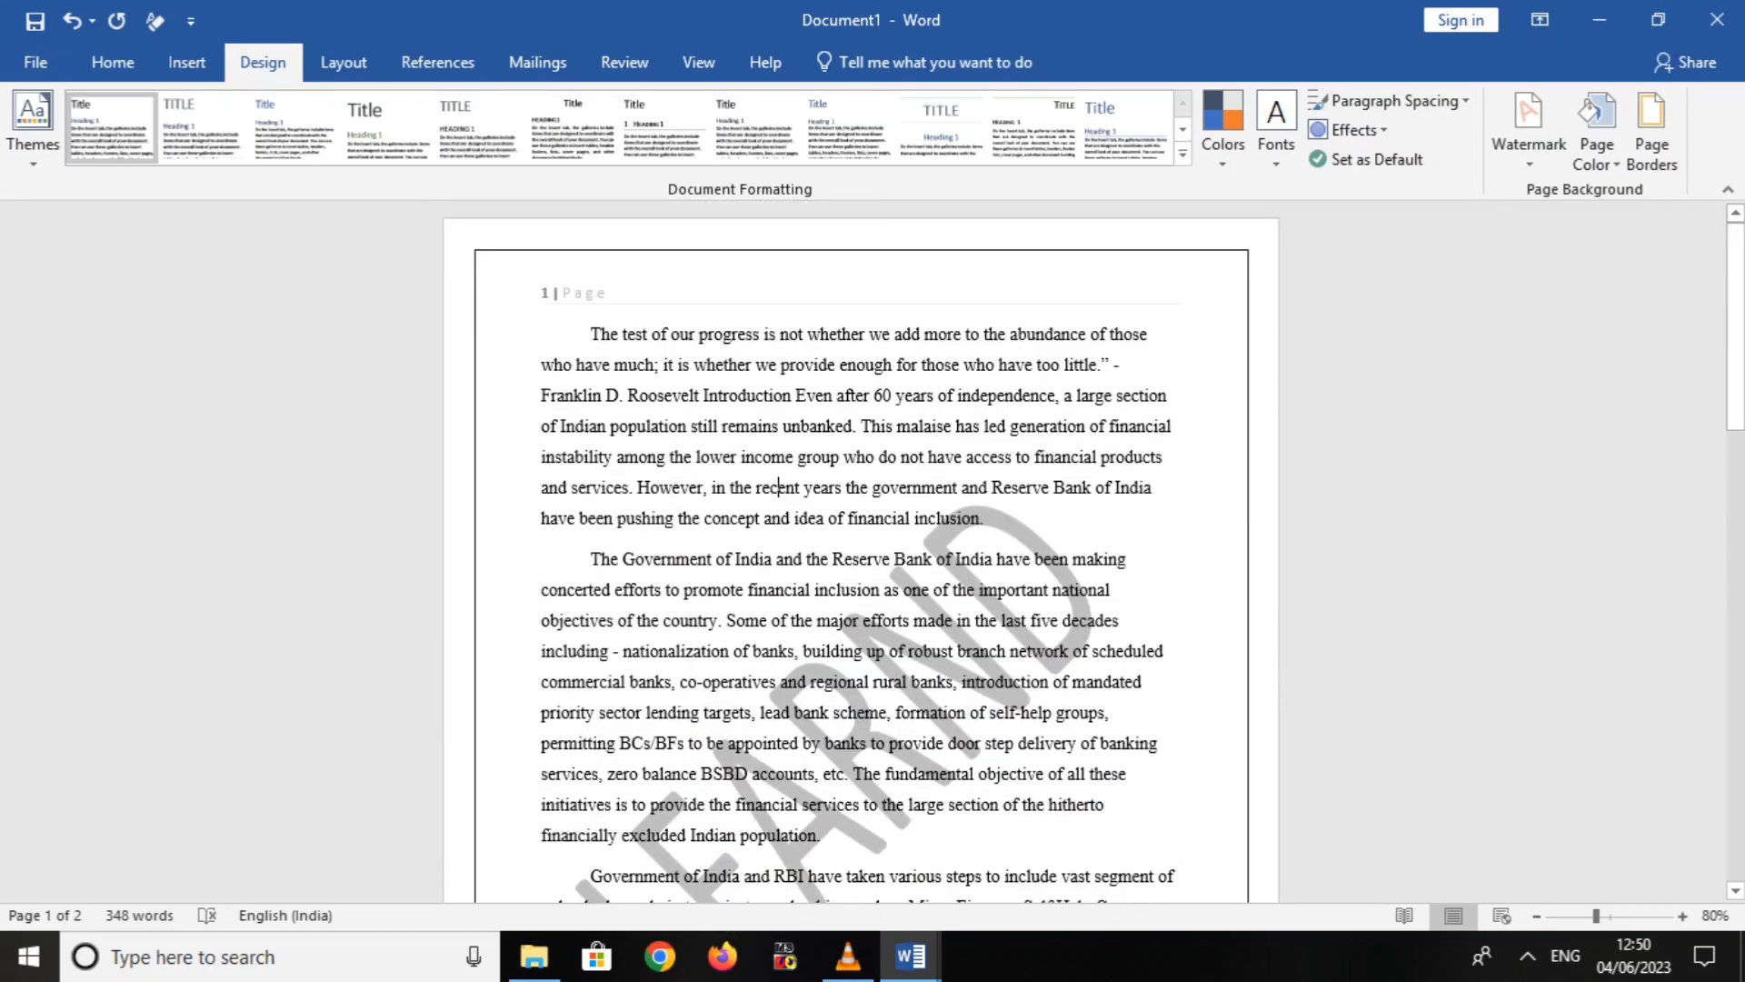